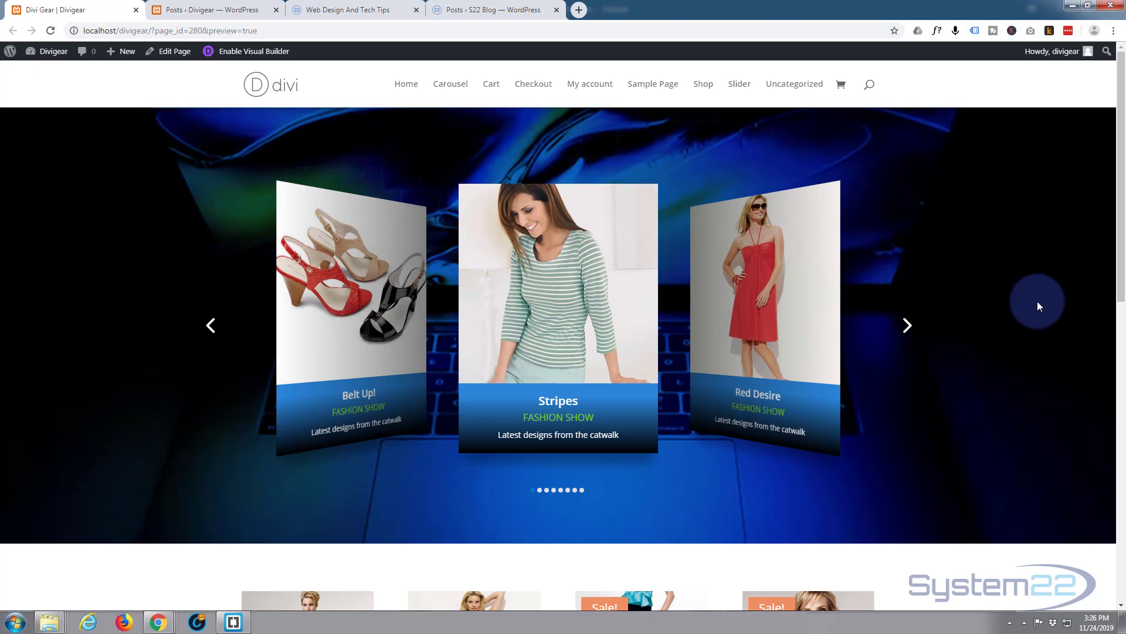
Step: Scroll through the Divi Gear front page to inspect the product carousel and shop grid
{"action": "scroll", "coordinate": [1002, 282], "scroll_direction": "down", "scroll_amount": 8}
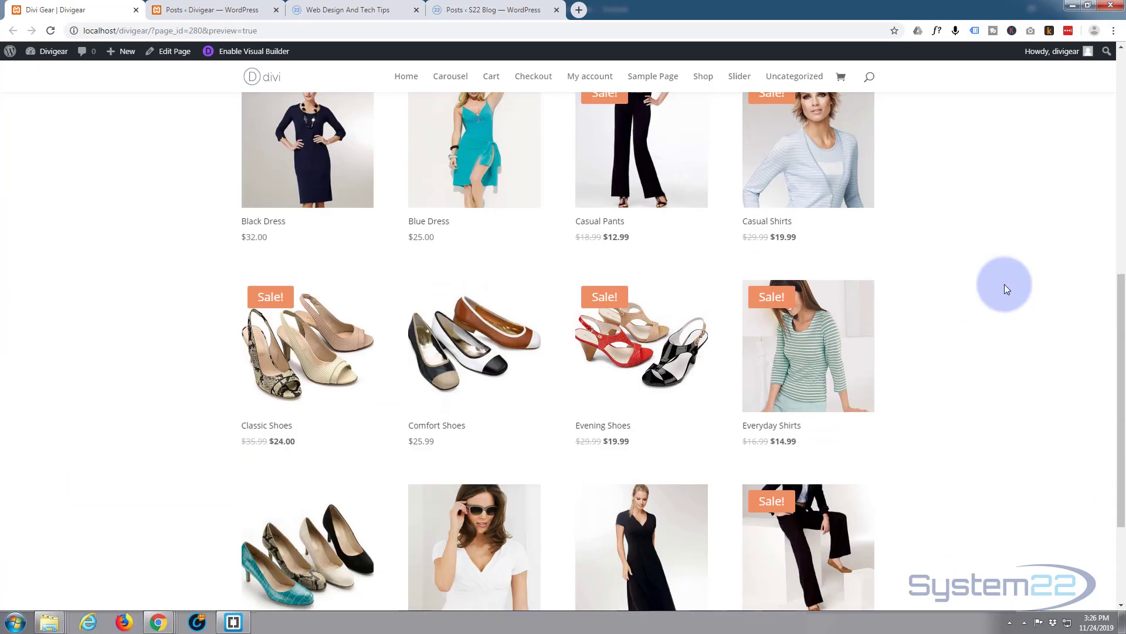
{"action": "scroll", "coordinate": [1005, 289], "scroll_direction": "down", "scroll_amount": 3}
{"action": "scroll", "coordinate": [1008, 286], "scroll_direction": "up", "scroll_amount": 12}
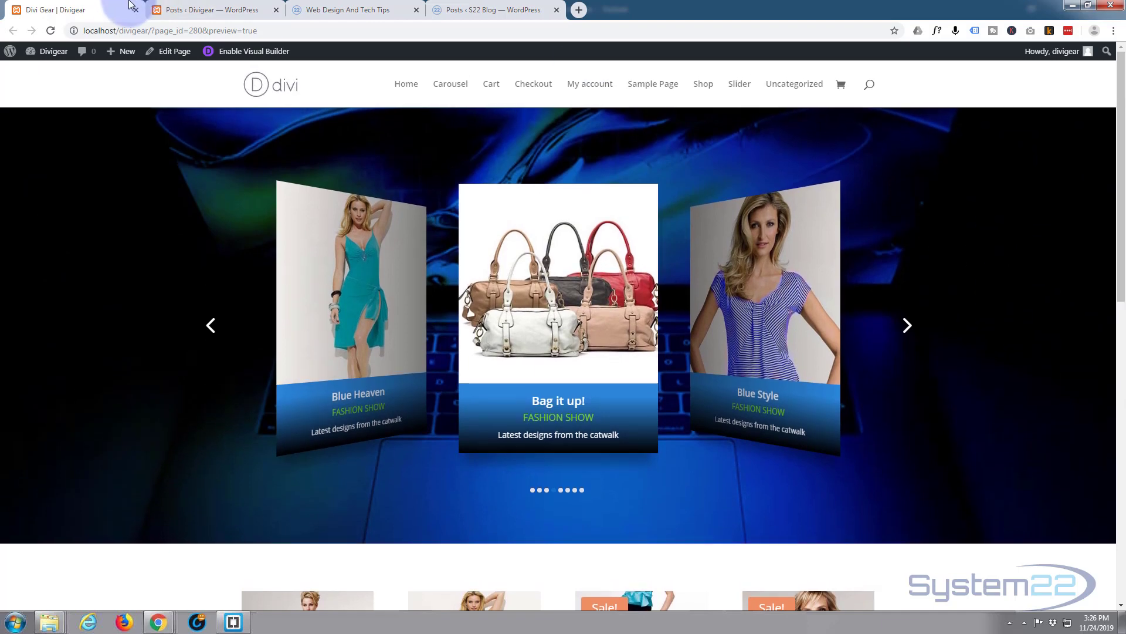
Step: Go to the Divigear Posts list and trash the Hello world! post
{"action": "left_click", "coordinate": [210, 12]}
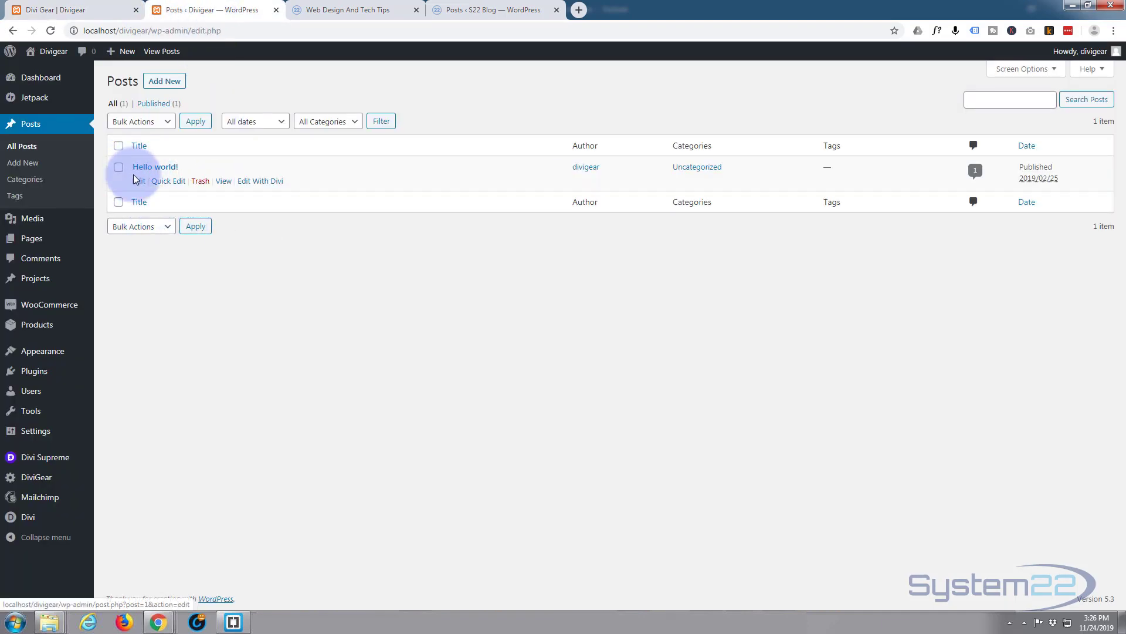
{"action": "left_click", "coordinate": [200, 181]}
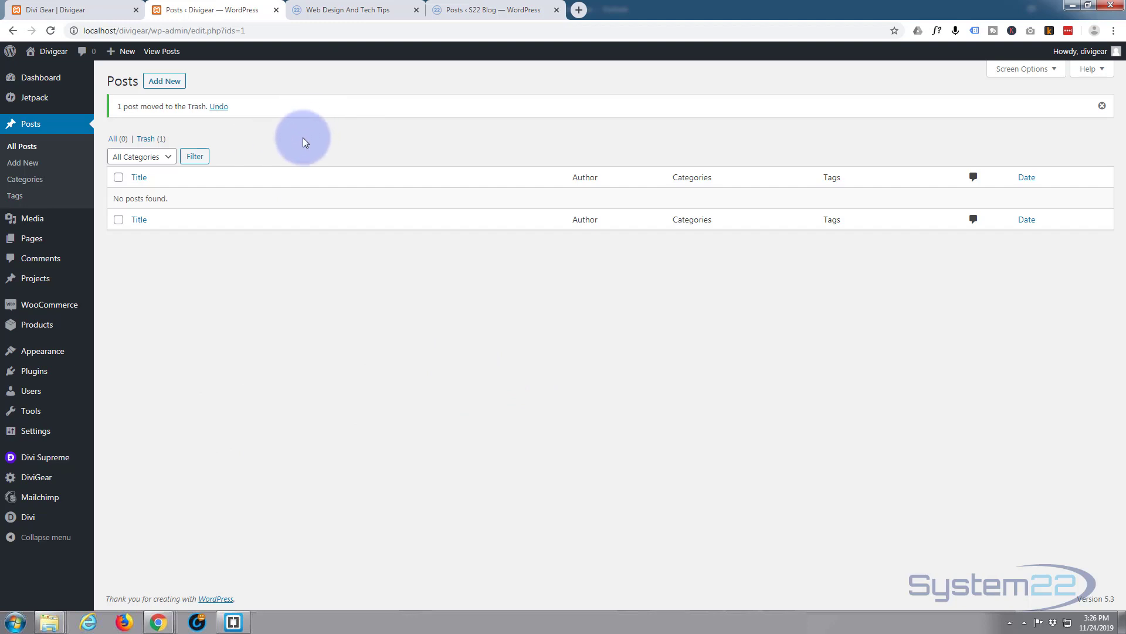
Step: Browse the Web Design And Tech Tips blog's front page
{"action": "left_click", "coordinate": [340, 10]}
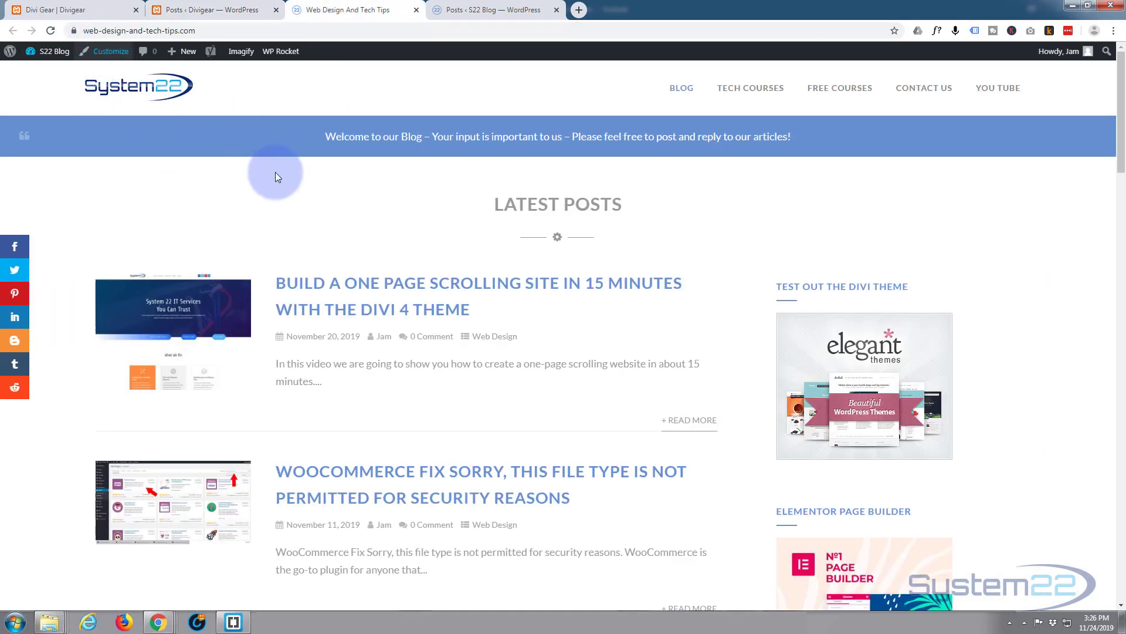
{"action": "scroll", "coordinate": [291, 245], "scroll_direction": "down", "scroll_amount": 5}
{"action": "scroll", "coordinate": [294, 248], "scroll_direction": "down", "scroll_amount": 4}
{"action": "scroll", "coordinate": [293, 247], "scroll_direction": "up", "scroll_amount": 9}
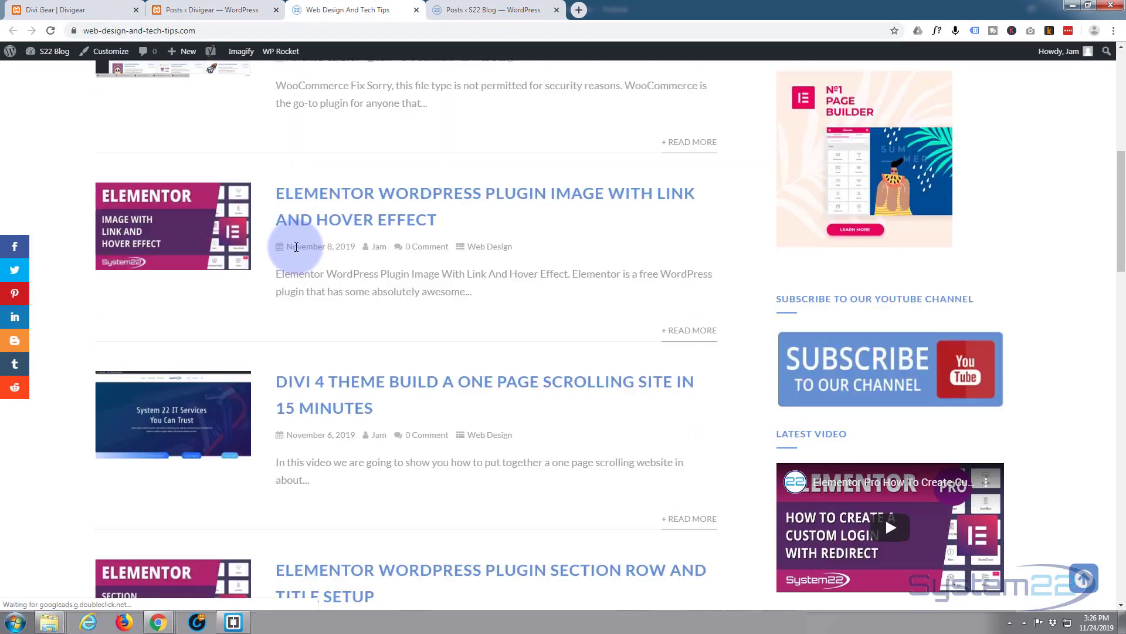
{"action": "scroll", "coordinate": [295, 249], "scroll_direction": "up", "scroll_amount": 1}
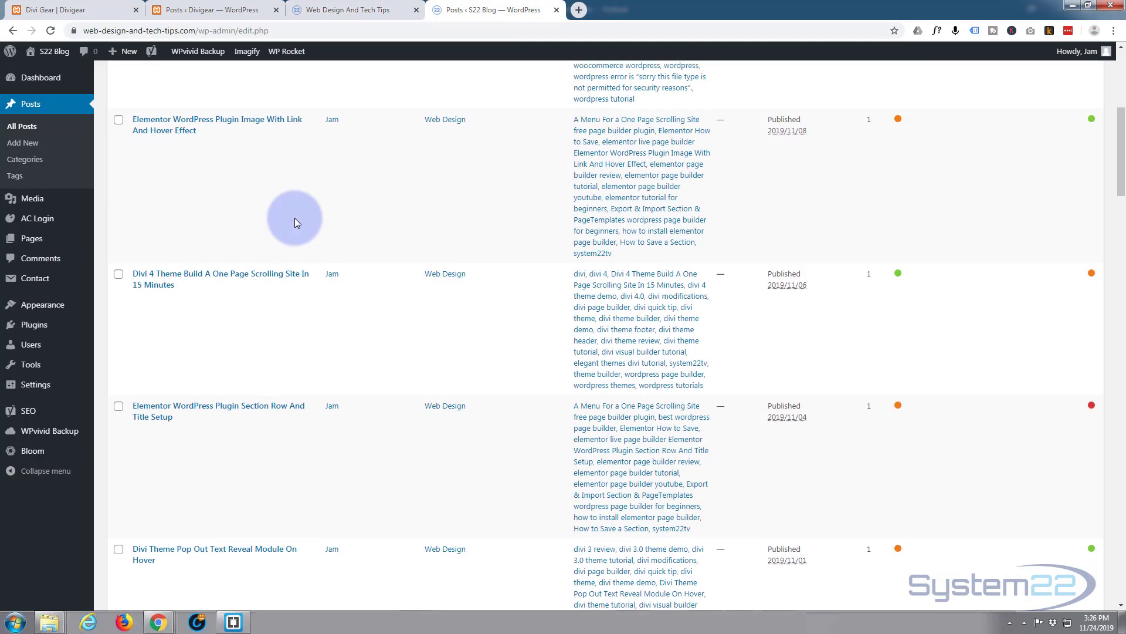
{"action": "scroll", "coordinate": [297, 216], "scroll_direction": "up", "scroll_amount": 12}
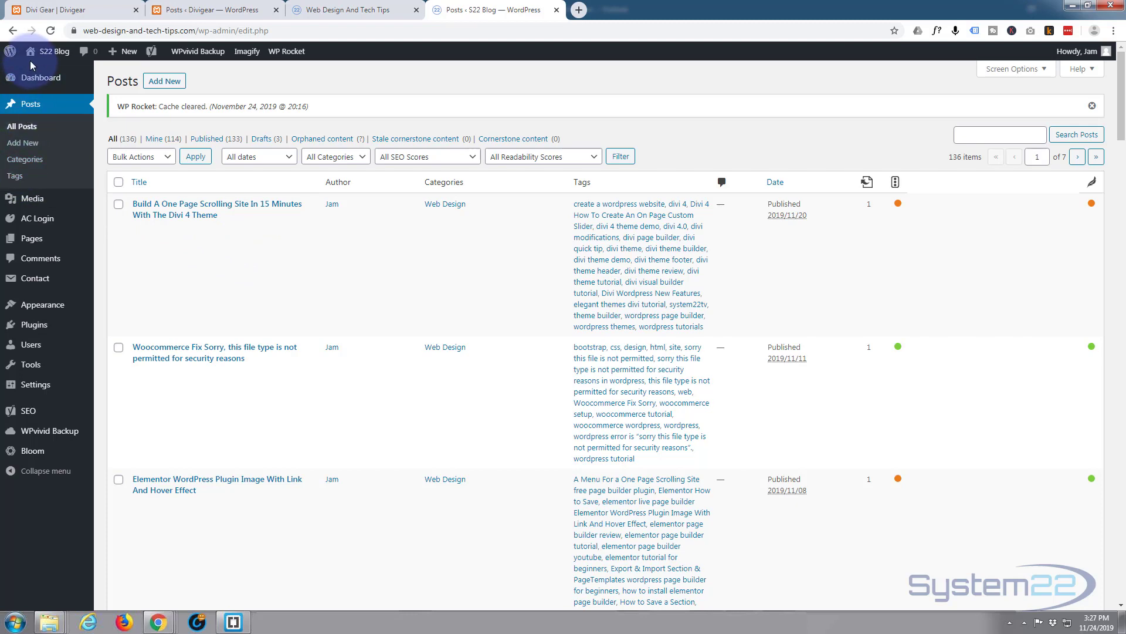
Step: Open Tools > Export in the S22 Blog admin
{"action": "mouse_move", "coordinate": [32, 367]}
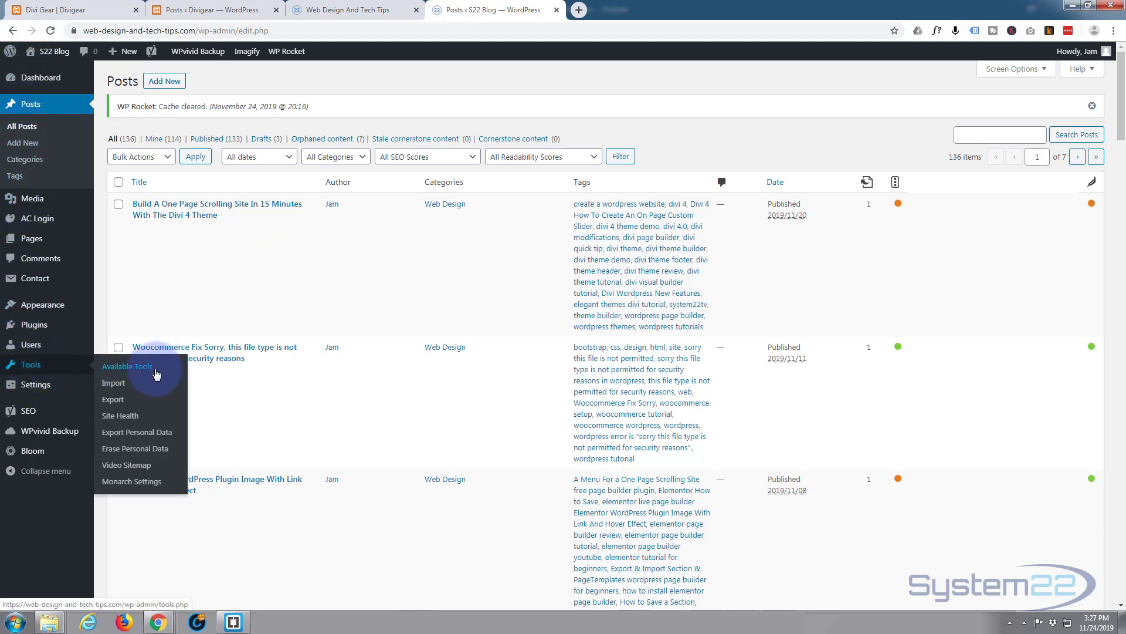
{"action": "left_click", "coordinate": [117, 405]}
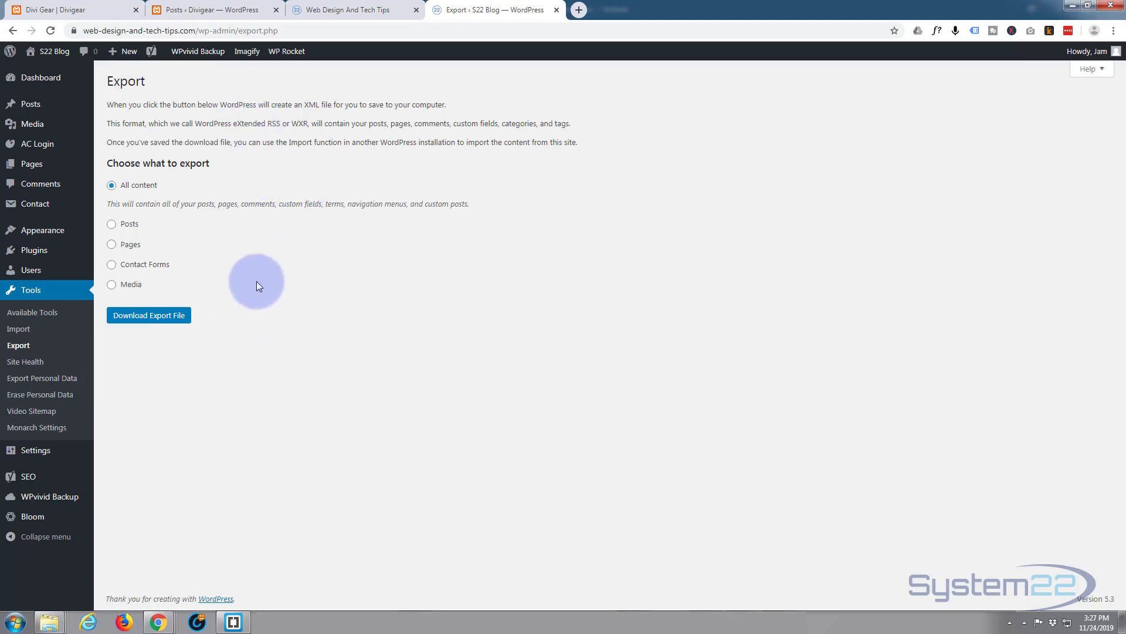
Step: Return to the Divigear admin and open its Tools > Import page
{"action": "left_click", "coordinate": [100, 13]}
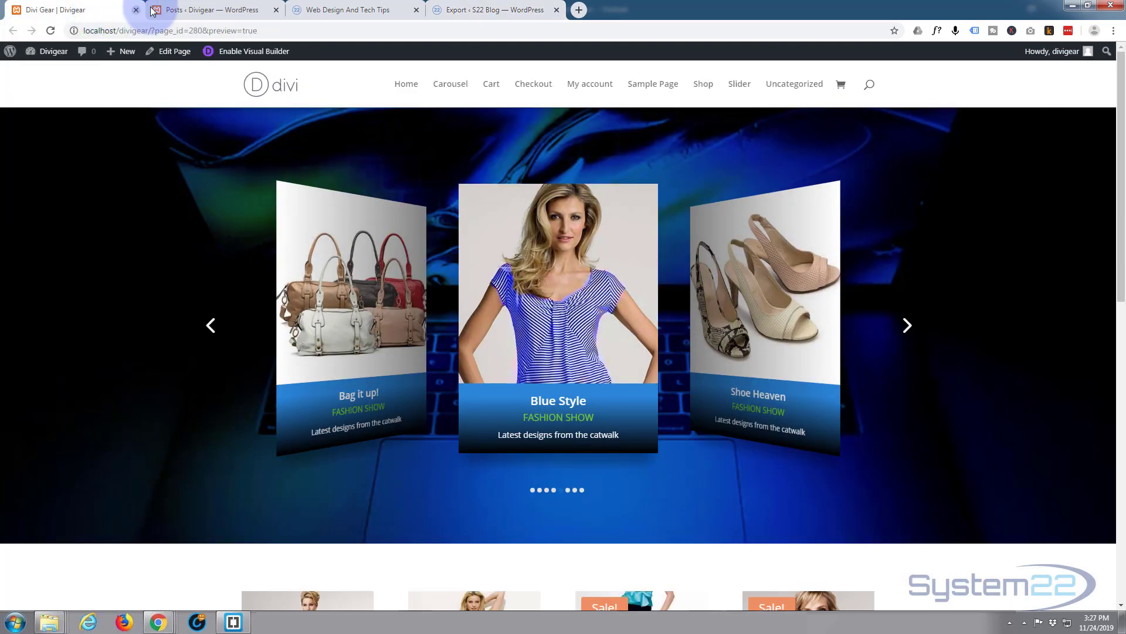
{"action": "left_click", "coordinate": [178, 11]}
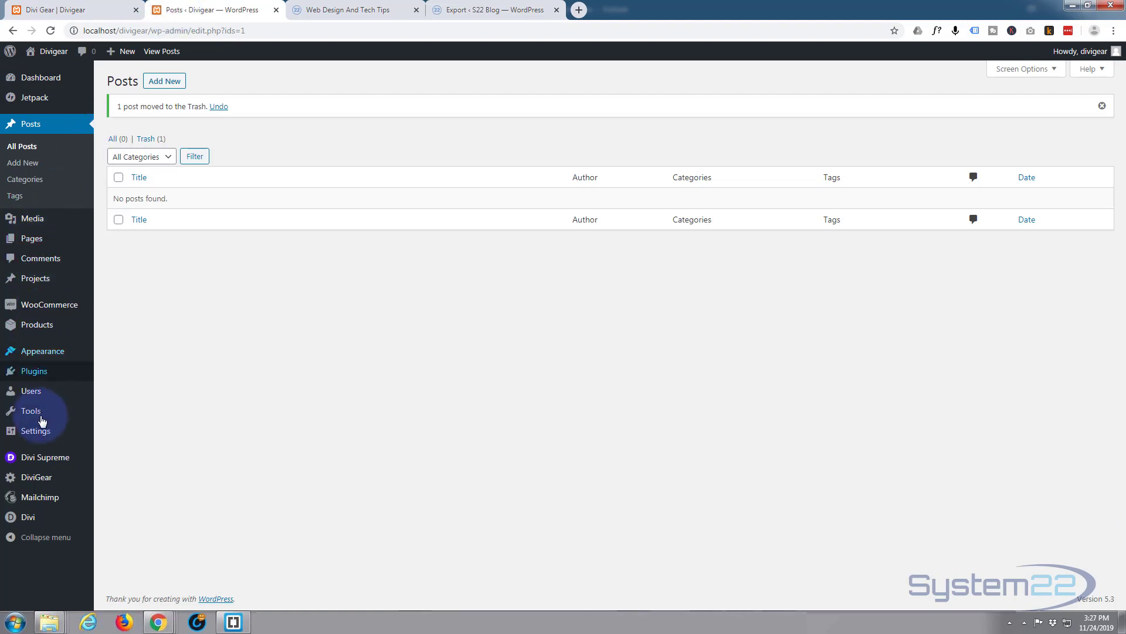
{"action": "mouse_move", "coordinate": [35, 414]}
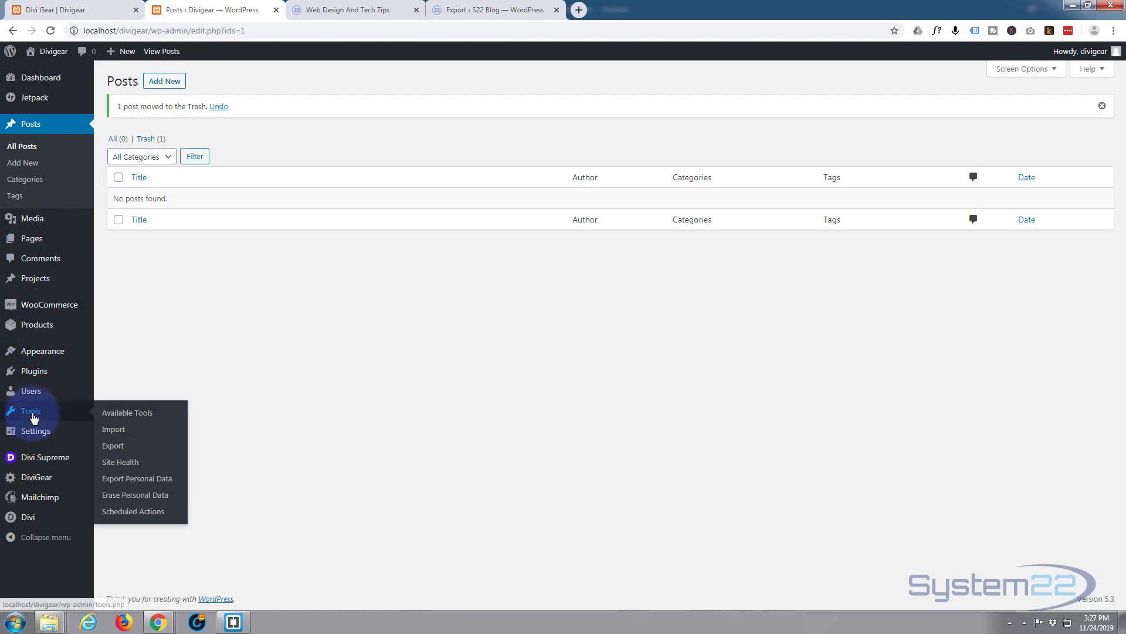
{"action": "left_click", "coordinate": [114, 429]}
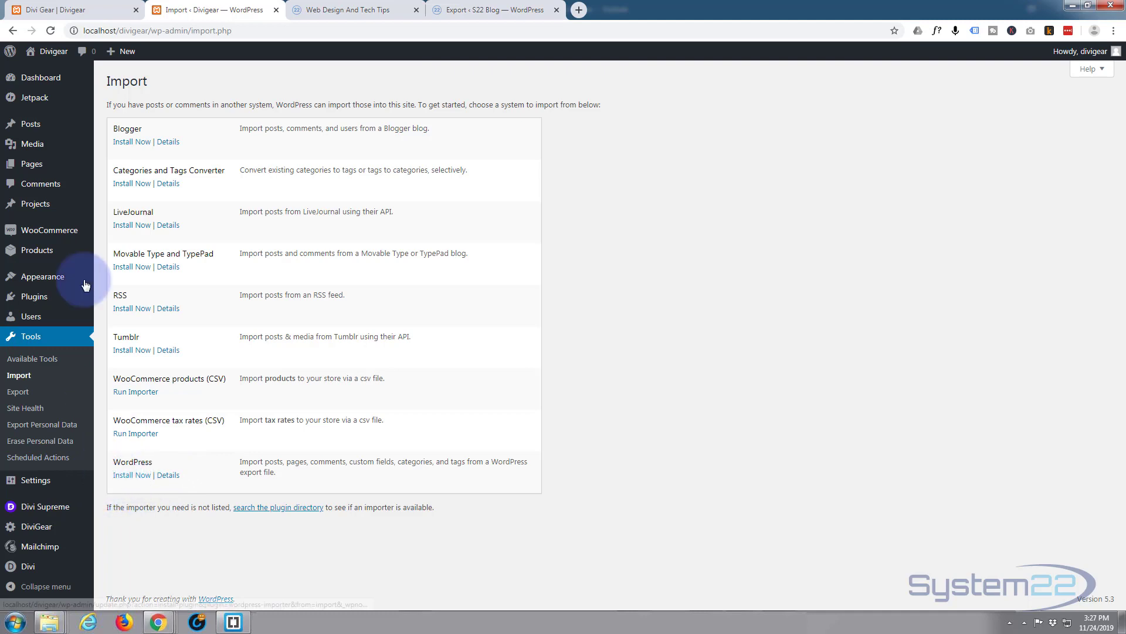
Step: On the S22 Blog Export page, choose Posts with all categories
{"action": "left_click", "coordinate": [331, 10]}
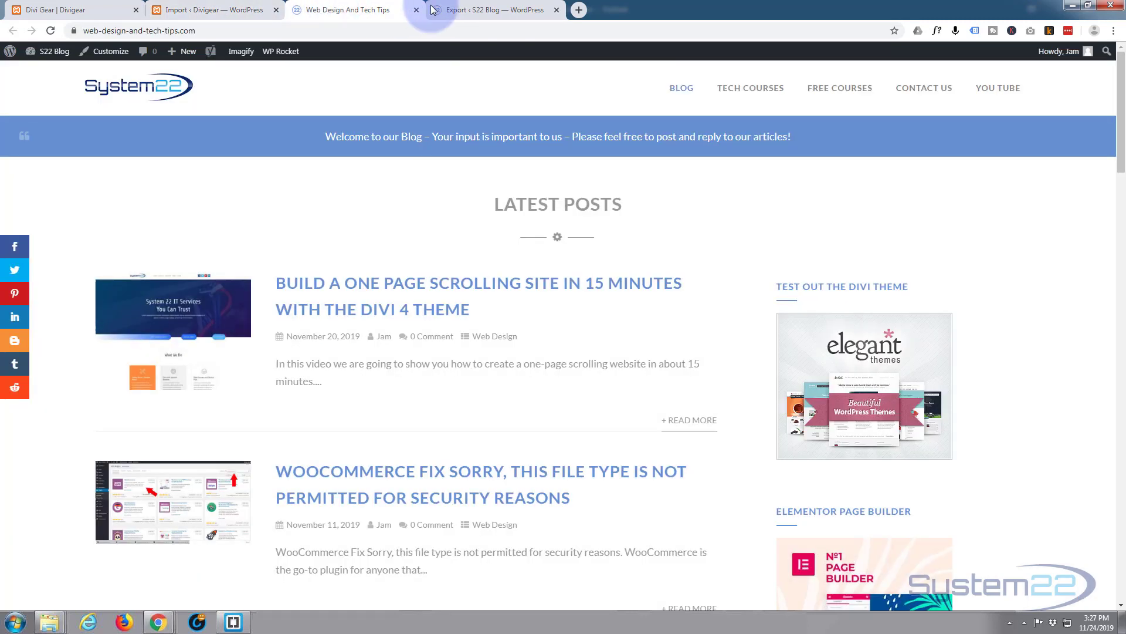
{"action": "left_click", "coordinate": [463, 11]}
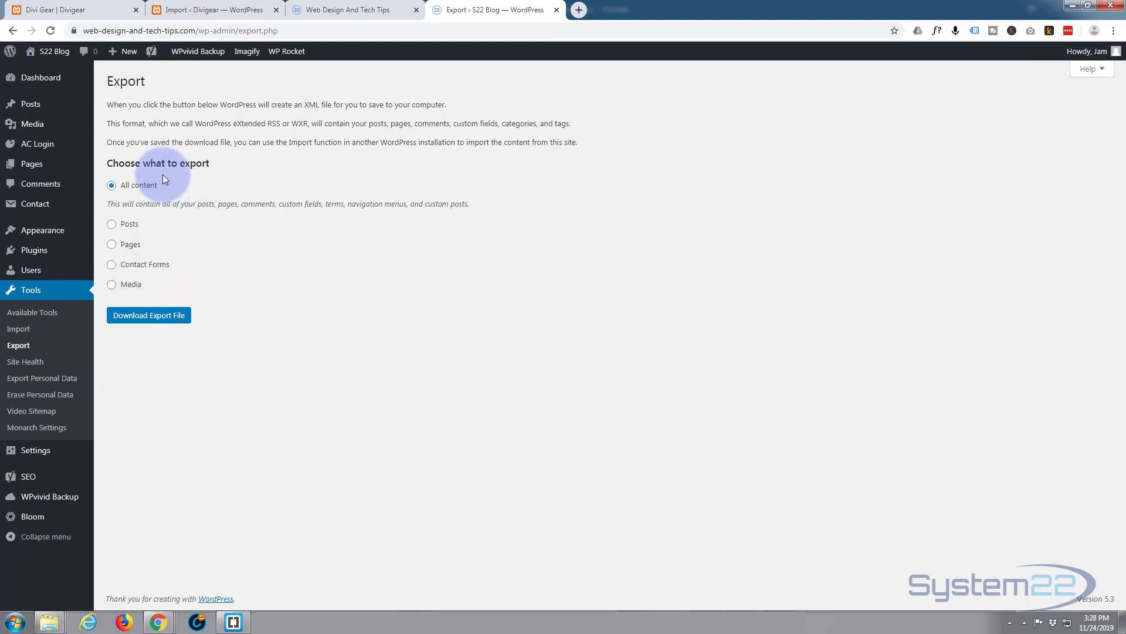
{"action": "left_click", "coordinate": [112, 224]}
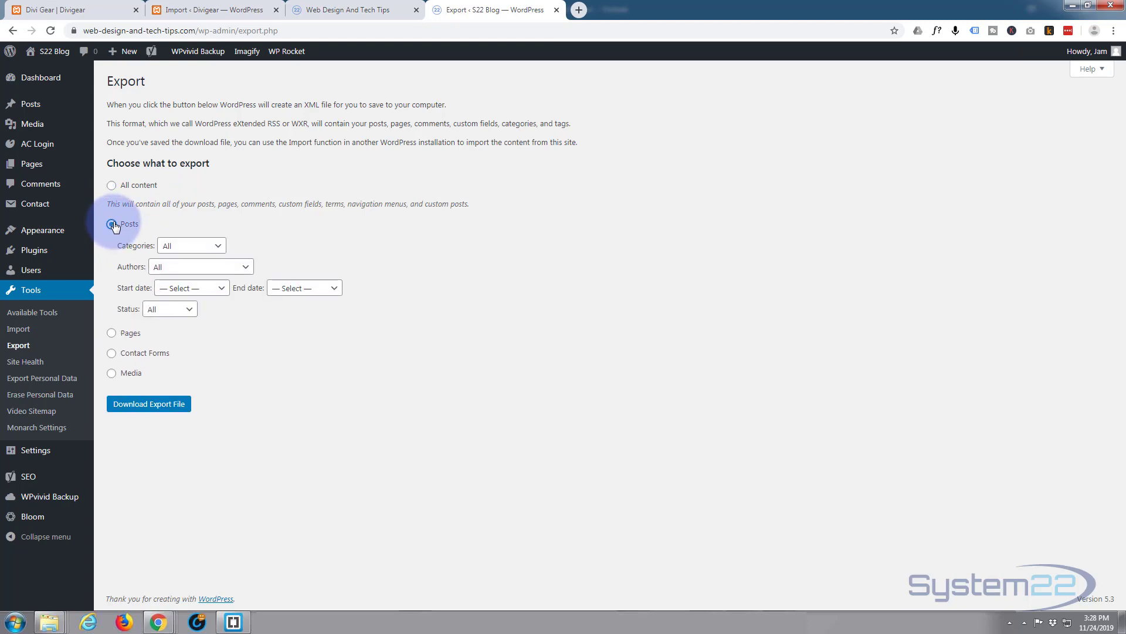
{"action": "left_click", "coordinate": [218, 247]}
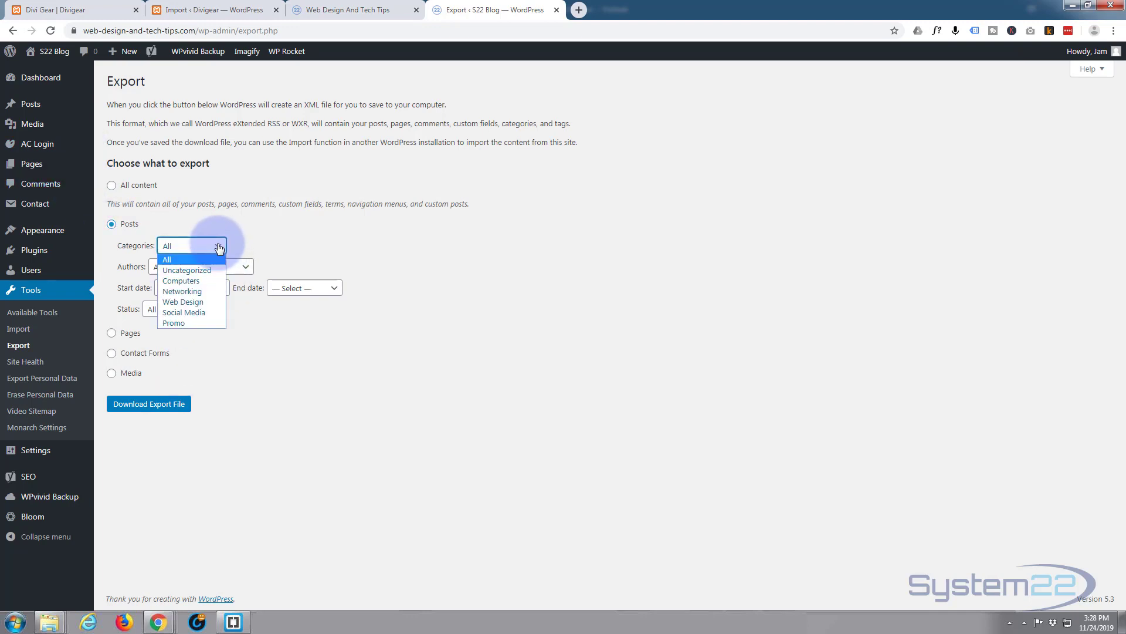
{"action": "left_click", "coordinate": [219, 247]}
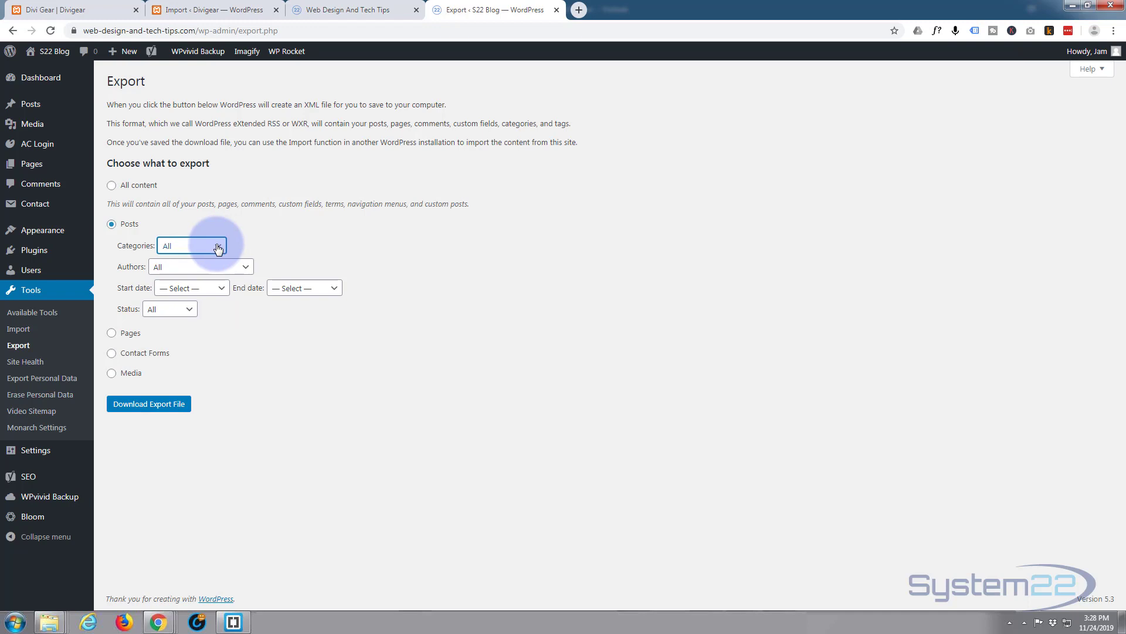
Step: Set the posts date range from December 2018 to November 2019, keeping status All
{"action": "left_click", "coordinate": [220, 290]}
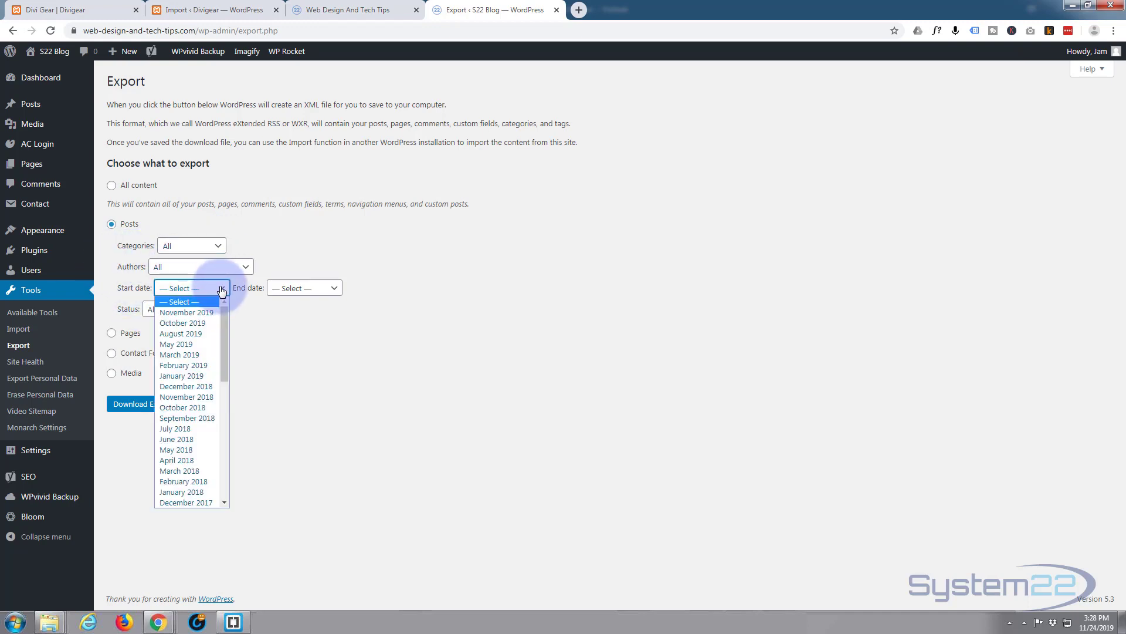
{"action": "left_click", "coordinate": [192, 386]}
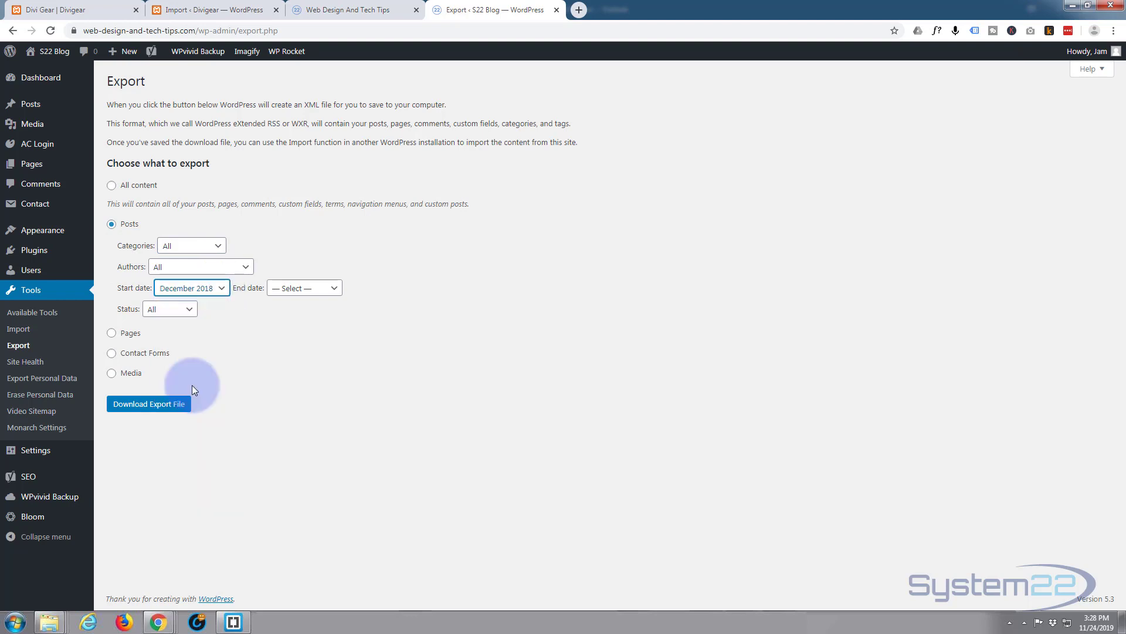
{"action": "left_click", "coordinate": [334, 289]}
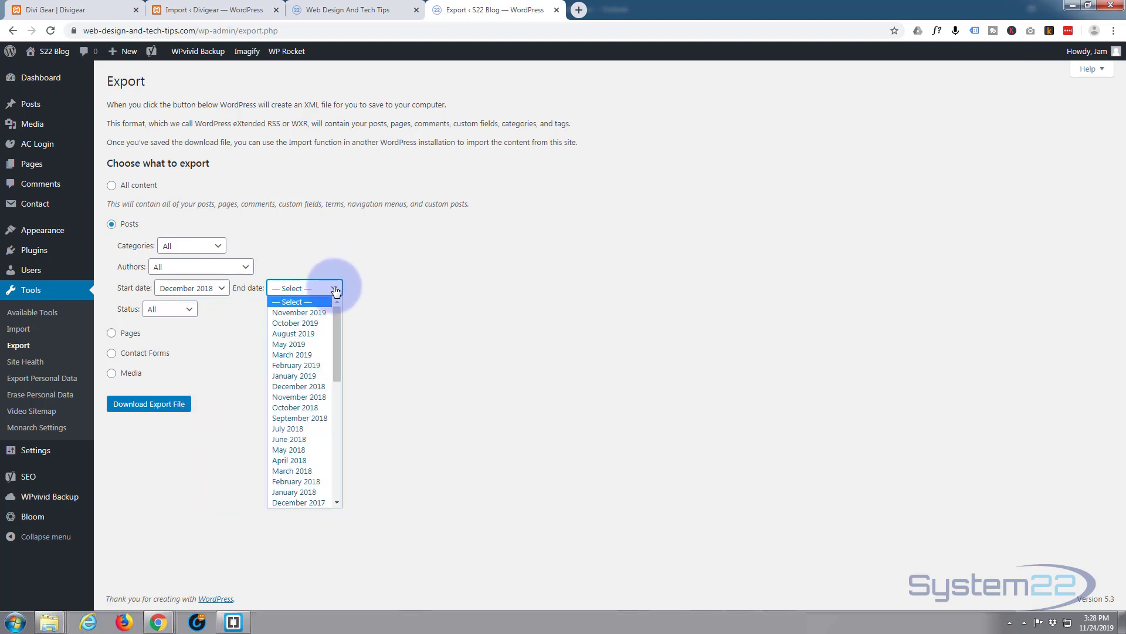
{"action": "left_click", "coordinate": [307, 314]}
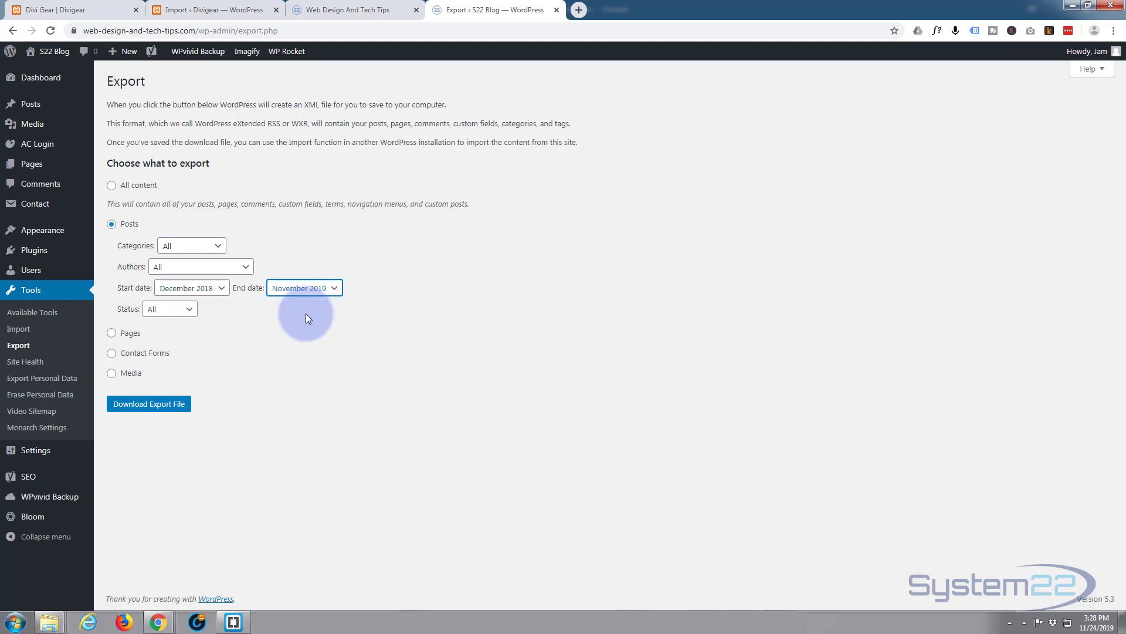
{"action": "left_click", "coordinate": [189, 311]}
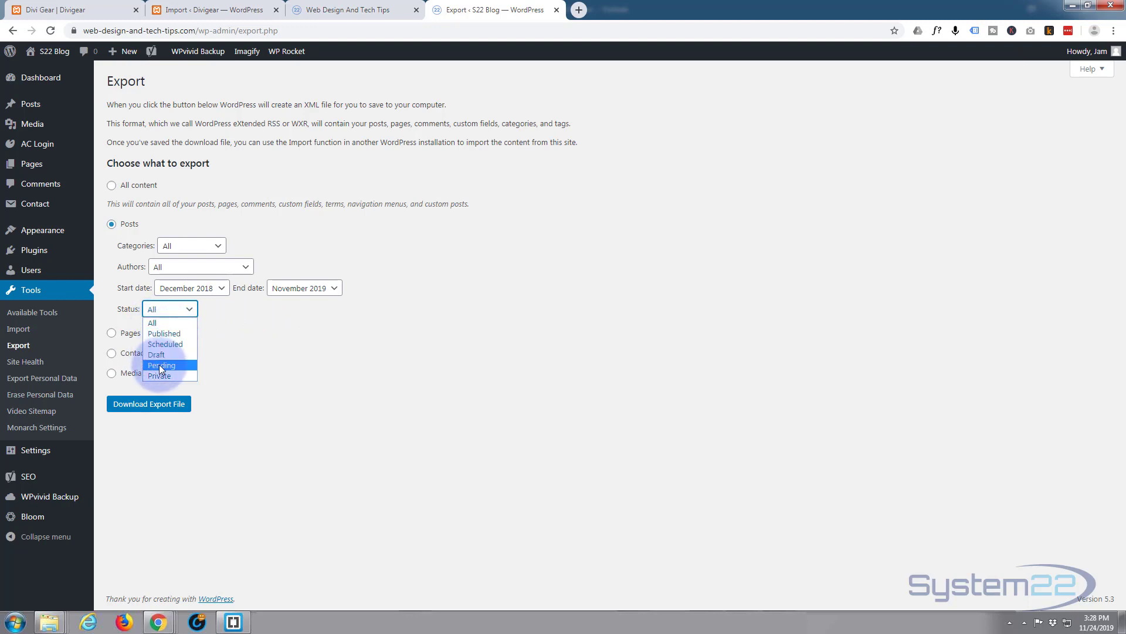
{"action": "left_click", "coordinate": [157, 326]}
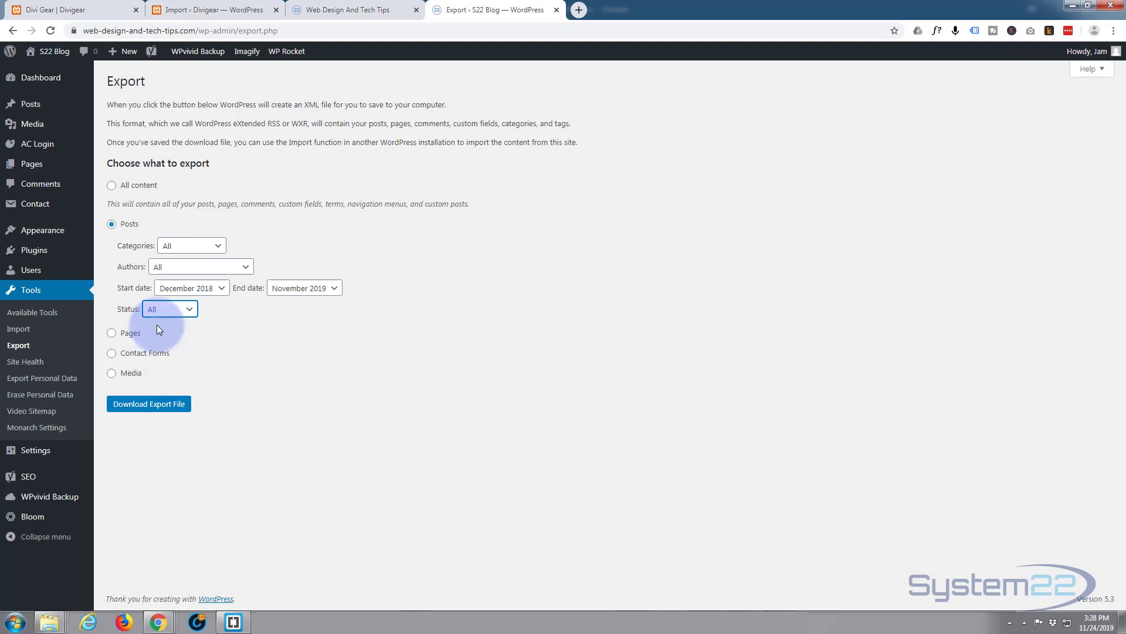
{"action": "left_click", "coordinate": [237, 342]}
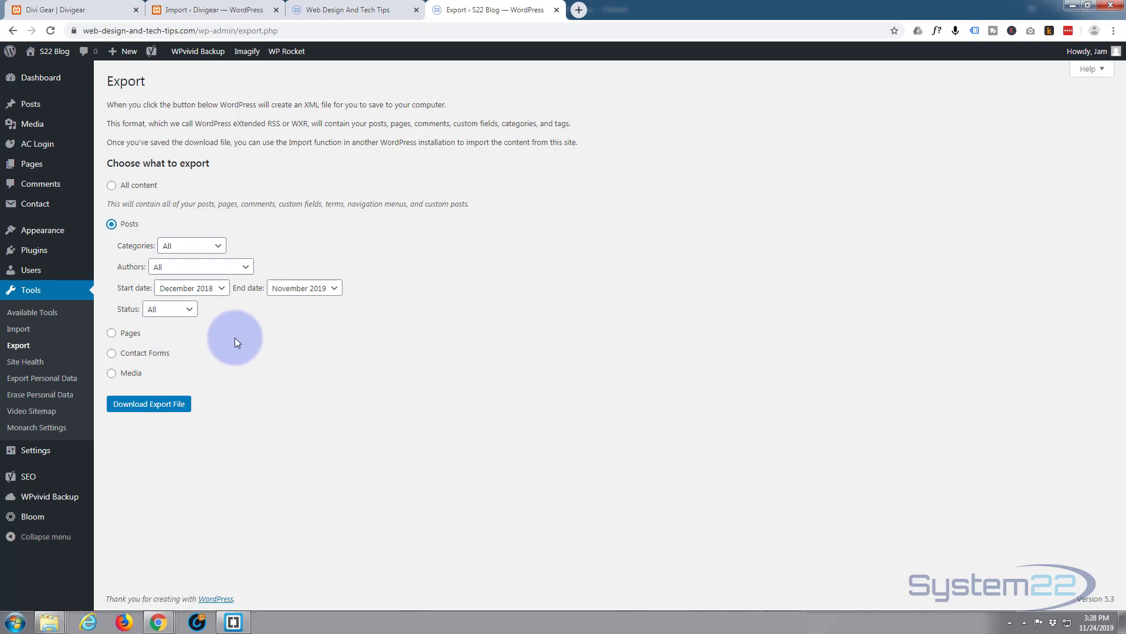
Step: Download the posts export file, then open the one-page scrolling site post on the live blog
{"action": "left_click", "coordinate": [132, 405]}
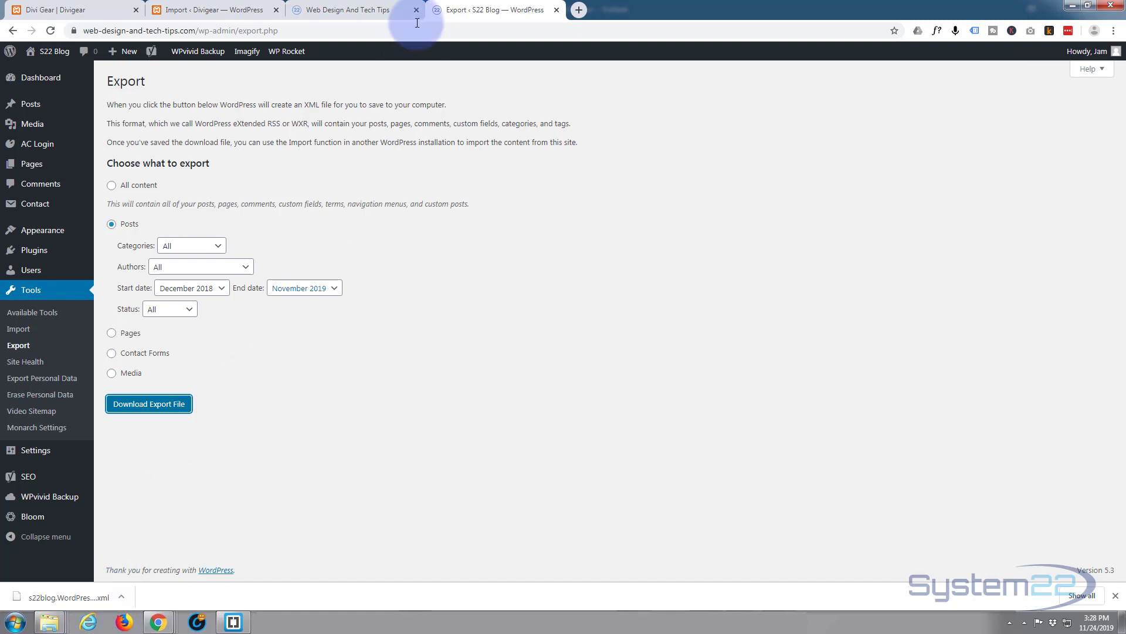
{"action": "left_click", "coordinate": [370, 10]}
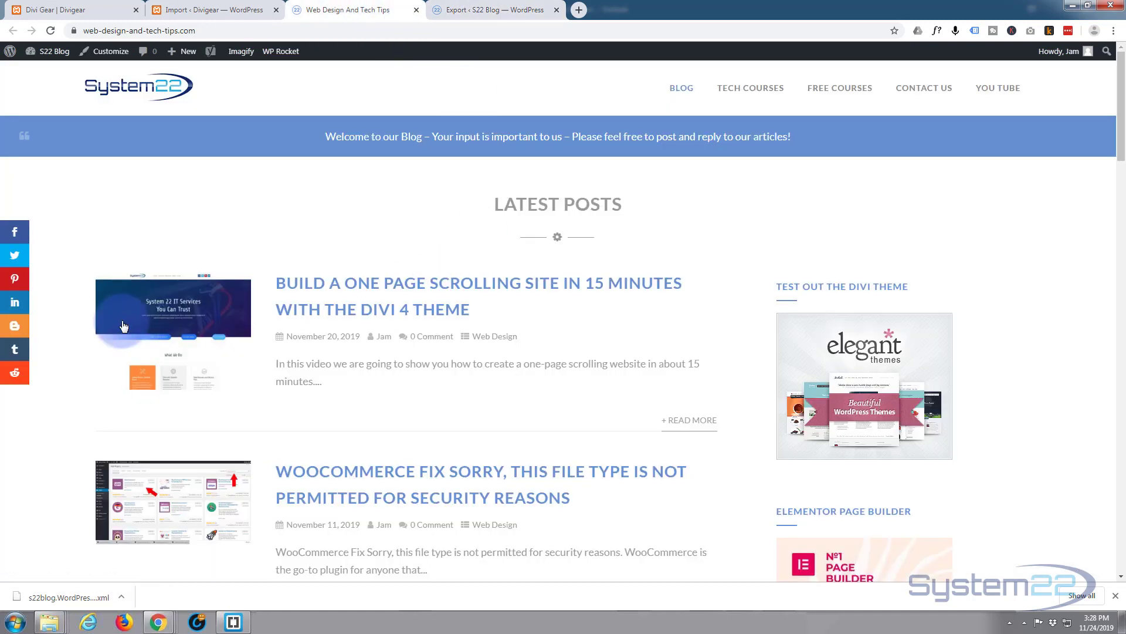
{"action": "left_click", "coordinate": [364, 288]}
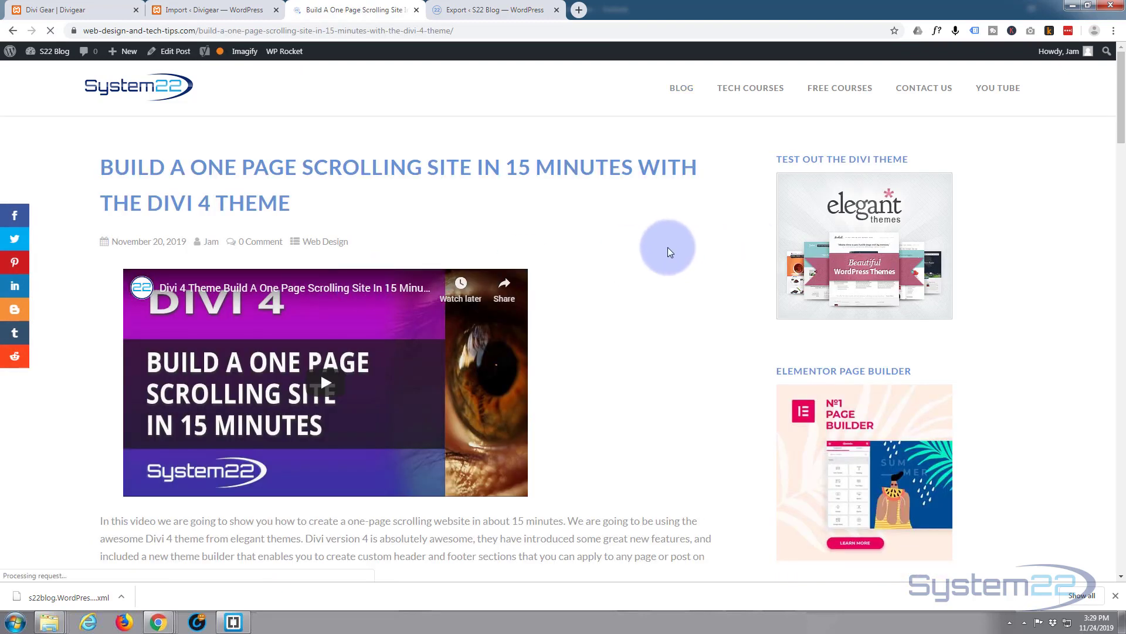
Step: Read through the one-page scrolling site post, then go back to the Export page
{"action": "scroll", "coordinate": [664, 245], "scroll_direction": "down", "scroll_amount": 10}
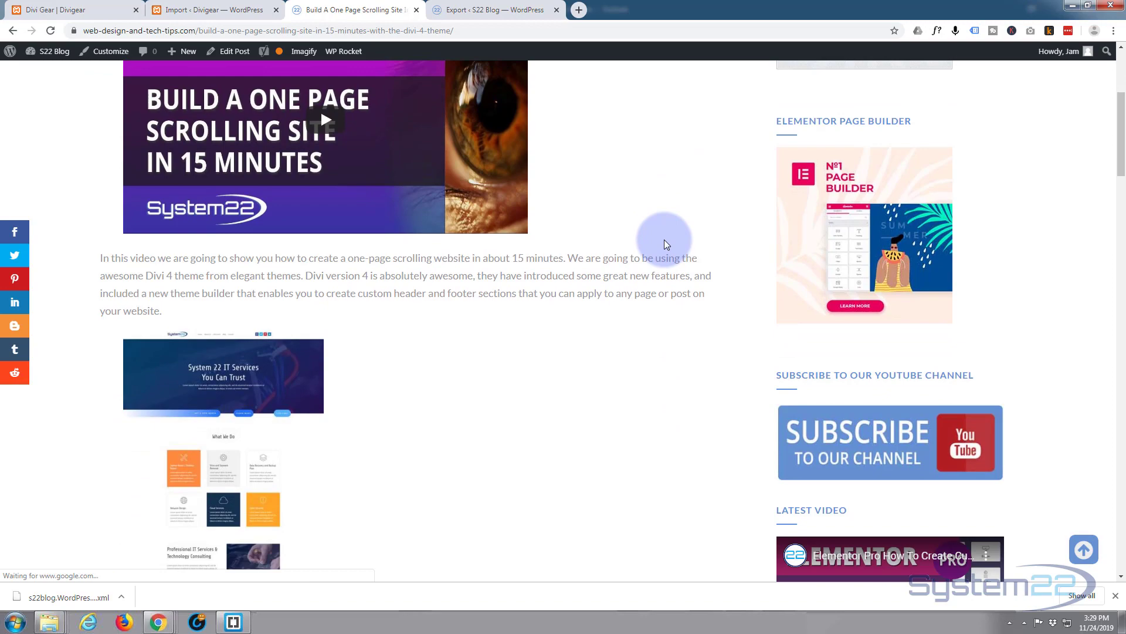
{"action": "scroll", "coordinate": [234, 190], "scroll_direction": "down", "scroll_amount": 10}
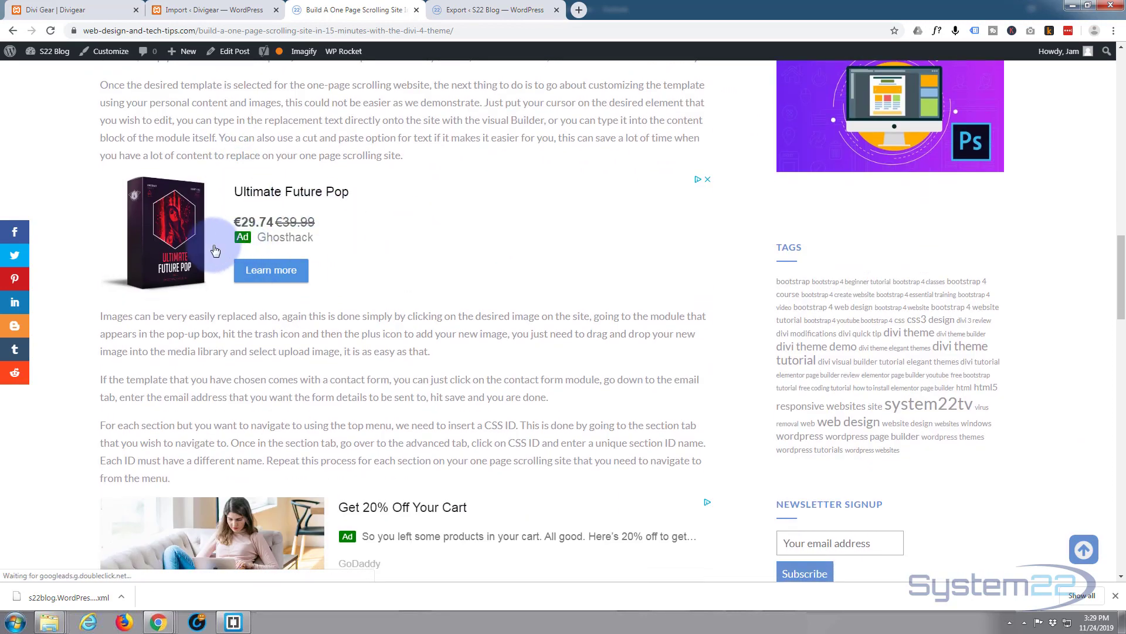
{"action": "scroll", "coordinate": [214, 247], "scroll_direction": "down", "scroll_amount": 5}
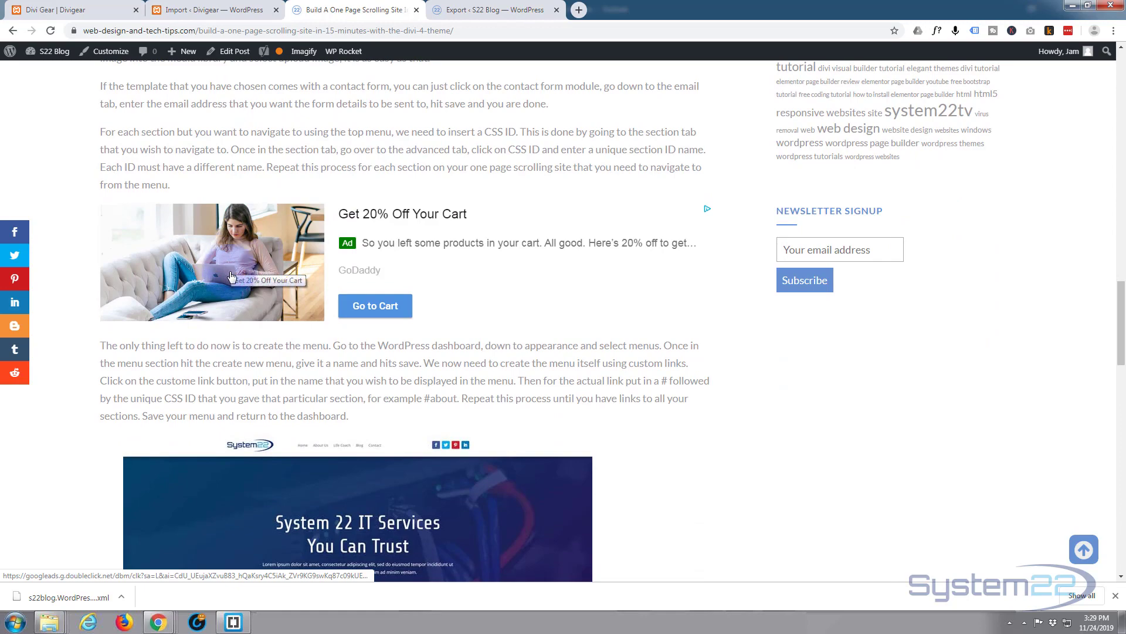
{"action": "scroll", "coordinate": [271, 311], "scroll_direction": "down", "scroll_amount": 4}
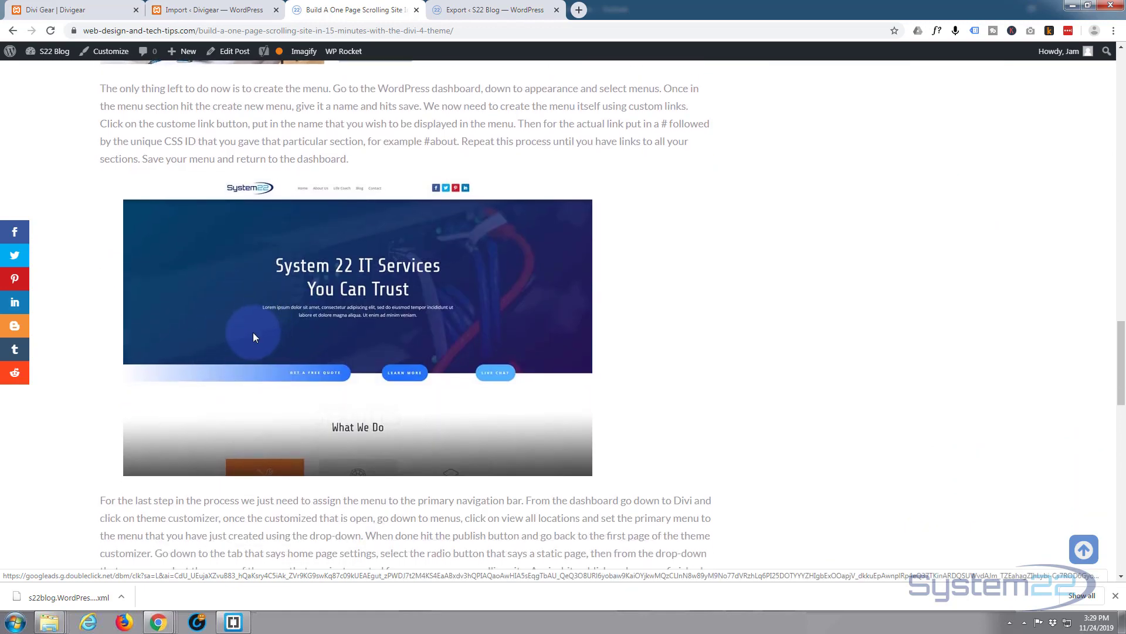
{"action": "scroll", "coordinate": [248, 330], "scroll_direction": "up", "scroll_amount": 20}
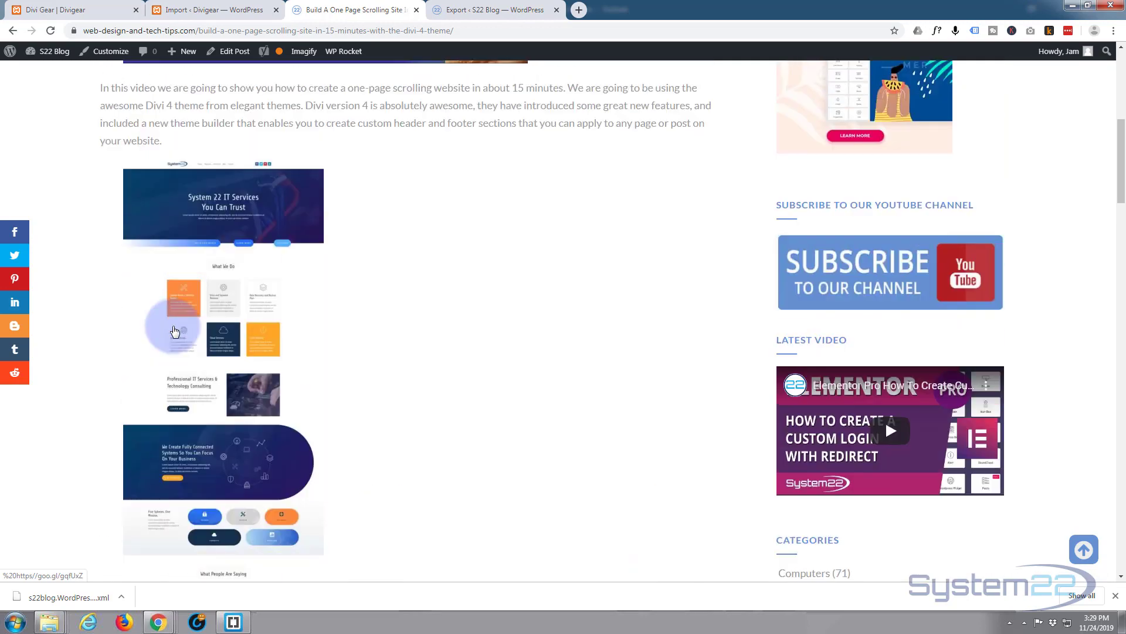
{"action": "scroll", "coordinate": [175, 331], "scroll_direction": "up", "scroll_amount": 7}
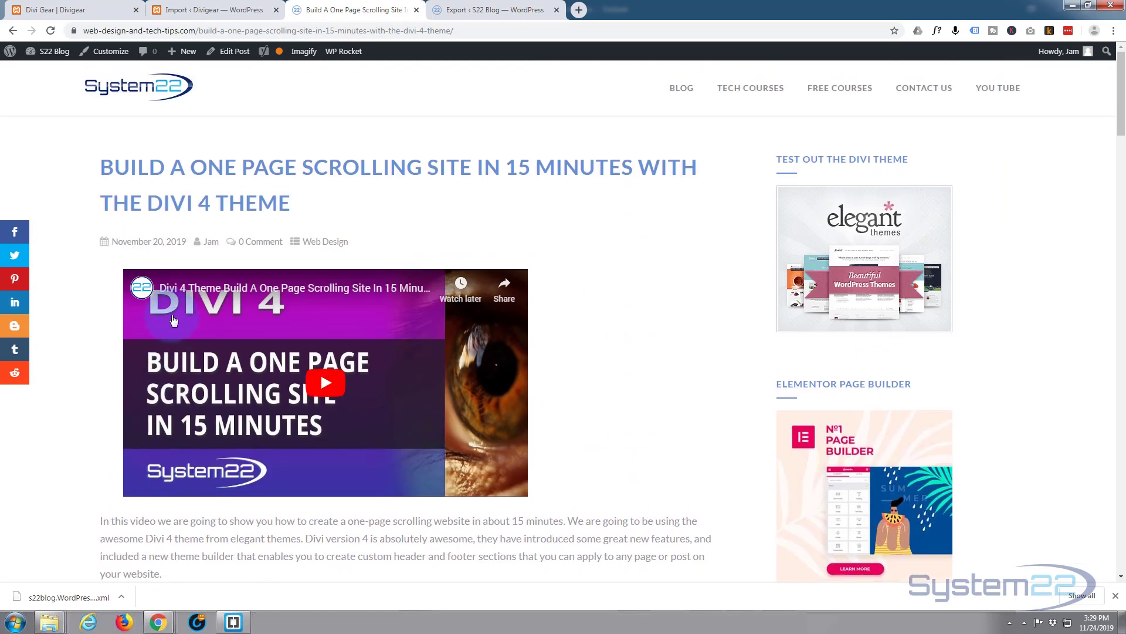
{"action": "scroll", "coordinate": [172, 321], "scroll_direction": "down", "scroll_amount": 3}
{"action": "scroll", "coordinate": [172, 322], "scroll_direction": "up", "scroll_amount": 3}
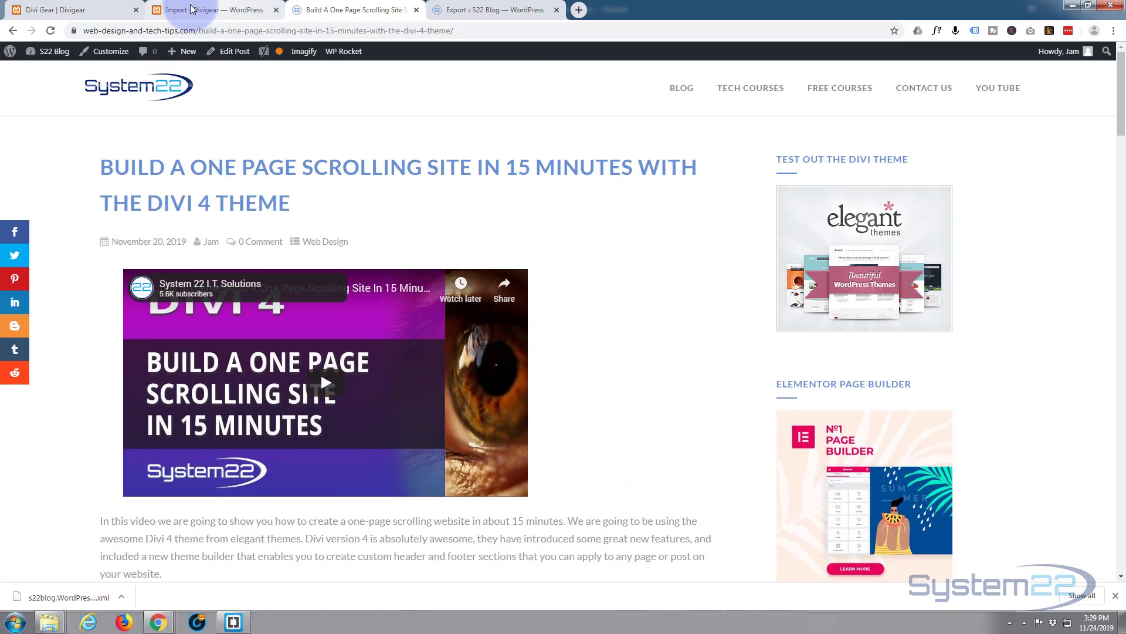
{"action": "left_click", "coordinate": [475, 10]}
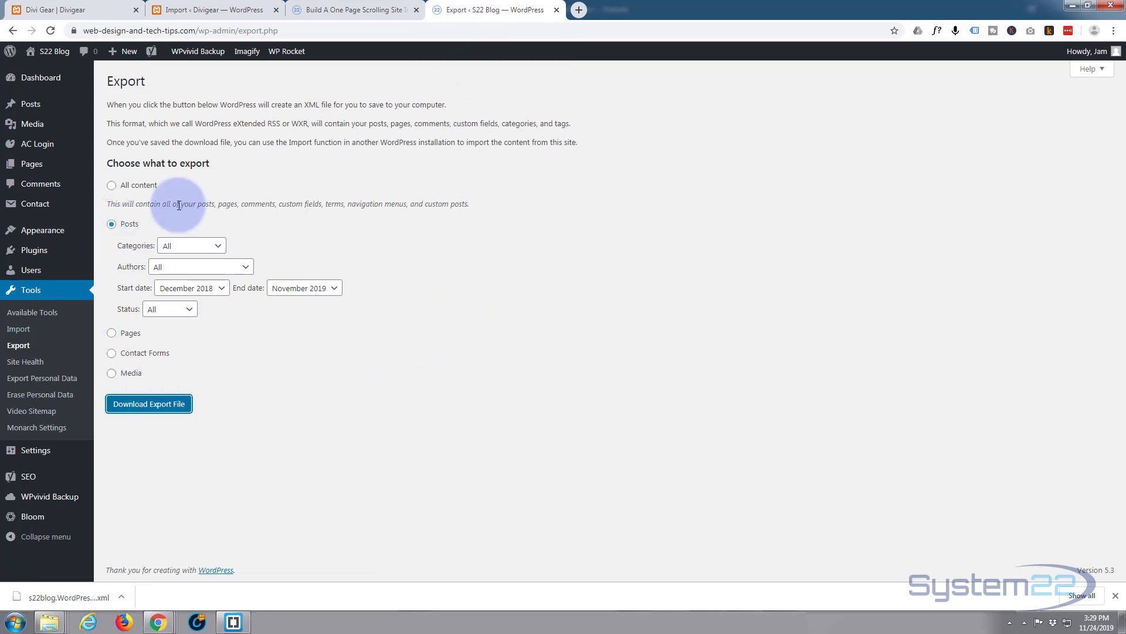
Step: Download a Media export covering December 2018 to November 2019
{"action": "left_click", "coordinate": [111, 374]}
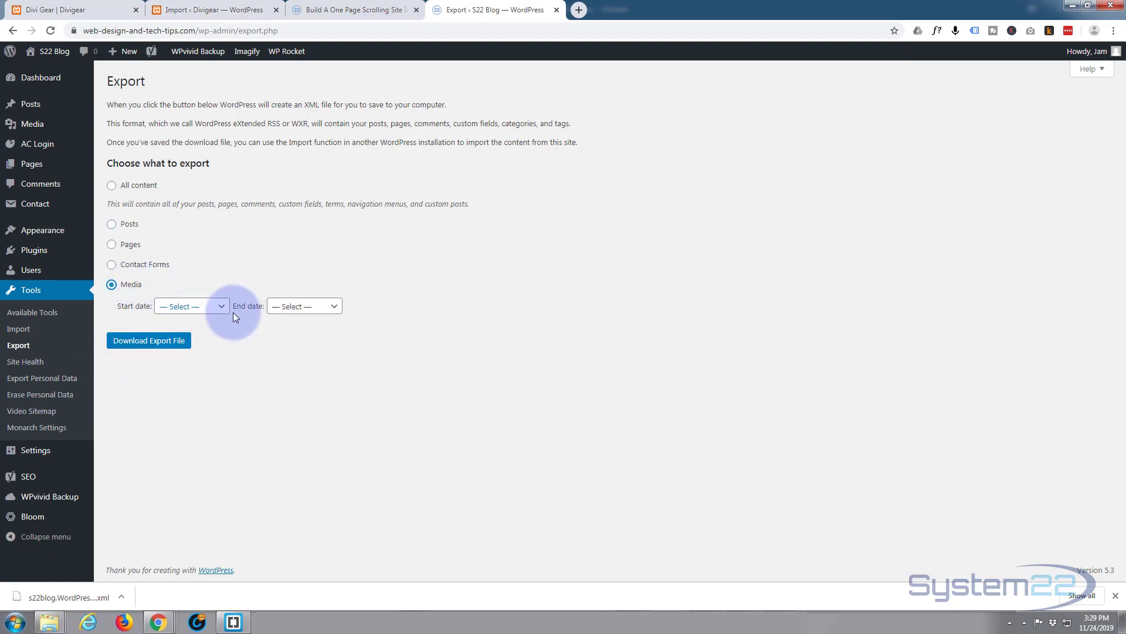
{"action": "left_click", "coordinate": [223, 309]}
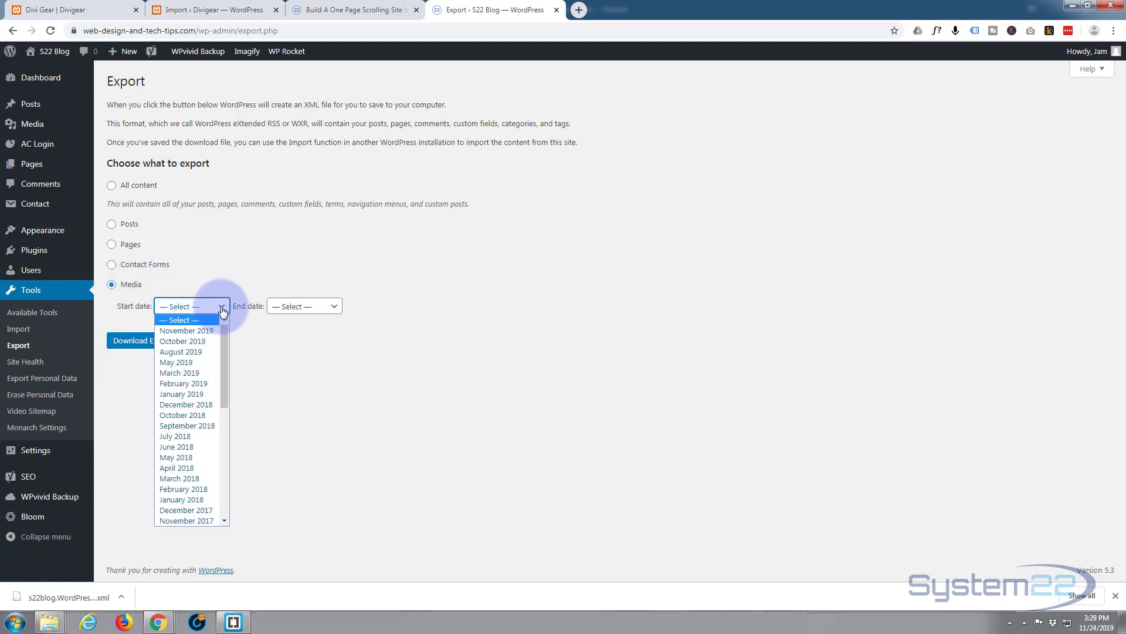
{"action": "left_click", "coordinate": [203, 404]}
{"action": "left_click", "coordinate": [334, 306]}
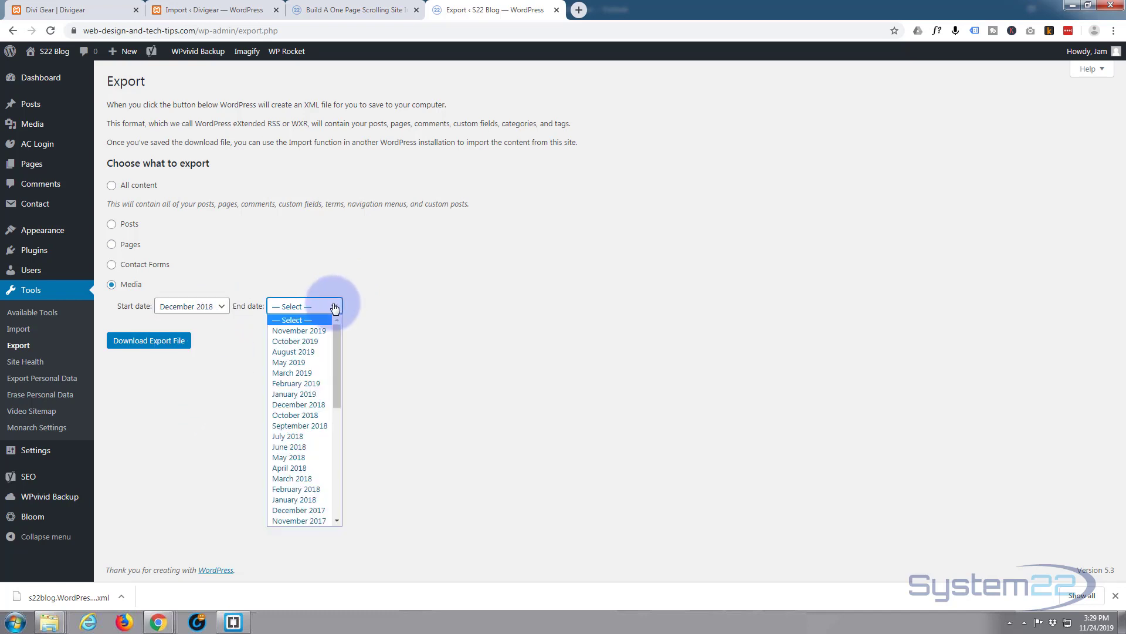
{"action": "left_click", "coordinate": [304, 329]}
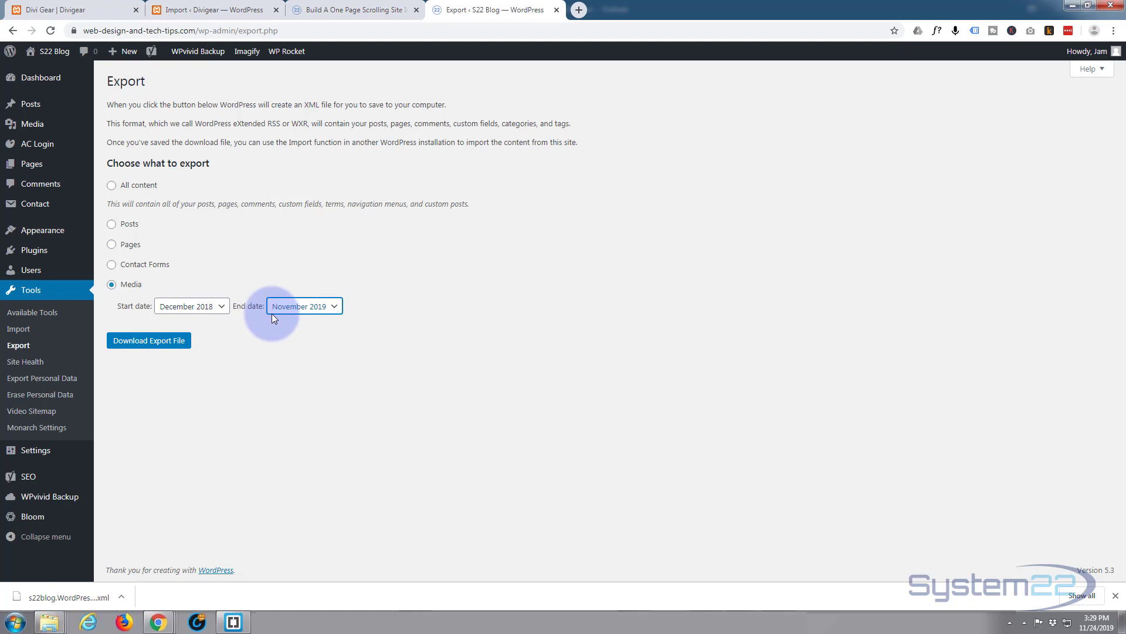
{"action": "left_click", "coordinate": [162, 345]}
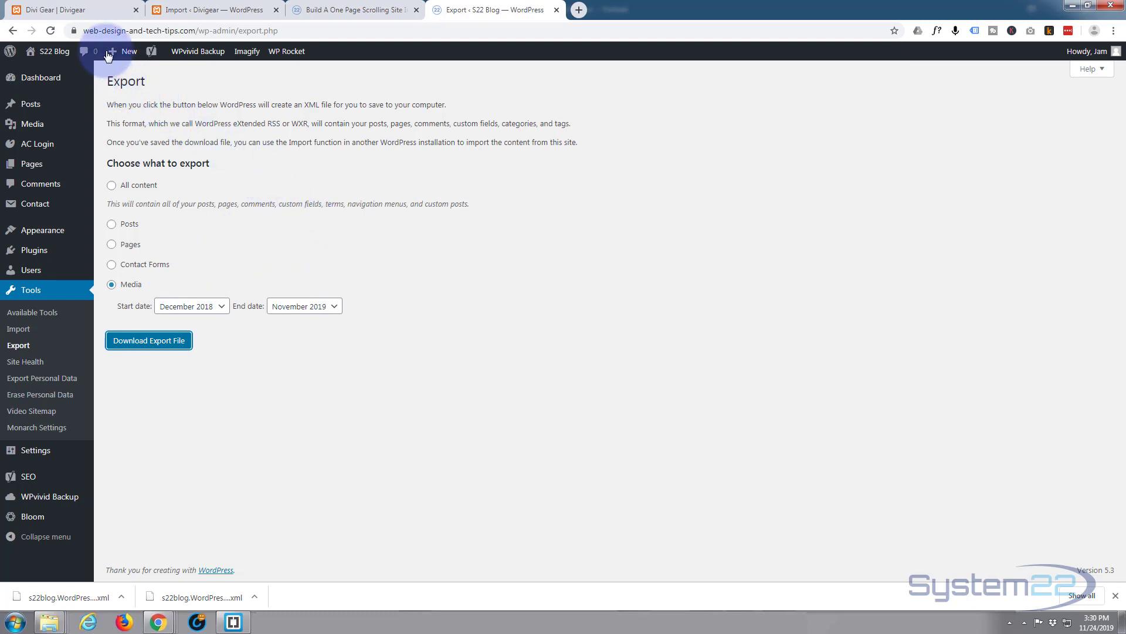
Step: On Divigear's Tools > Import page, install the WordPress importer and run it
{"action": "left_click", "coordinate": [92, 11]}
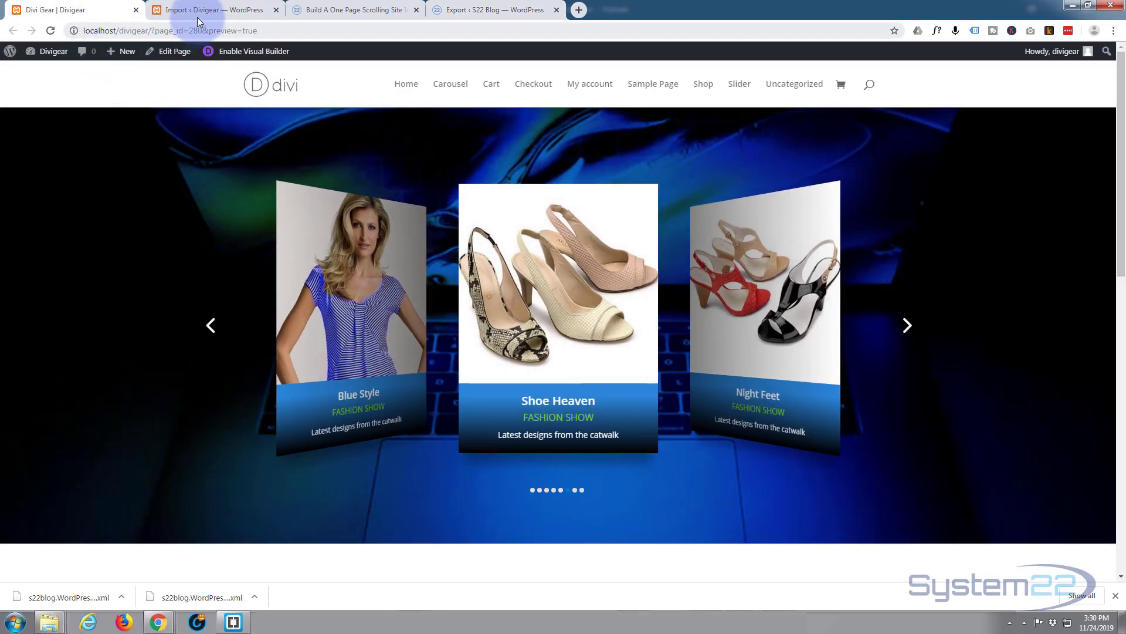
{"action": "left_click", "coordinate": [201, 13]}
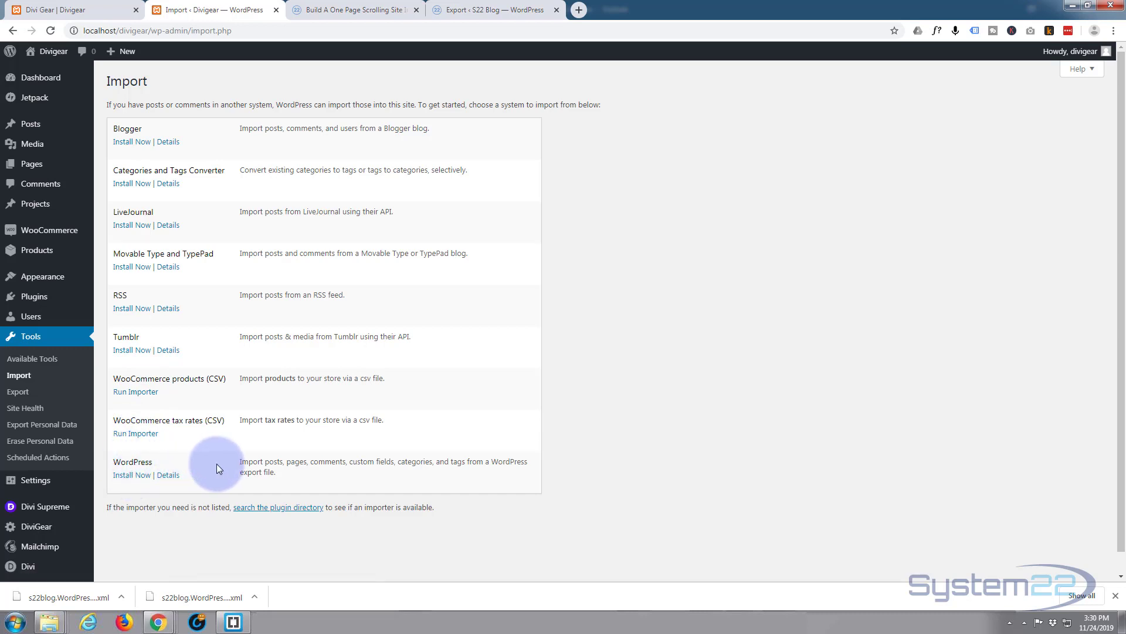
{"action": "left_click", "coordinate": [129, 476]}
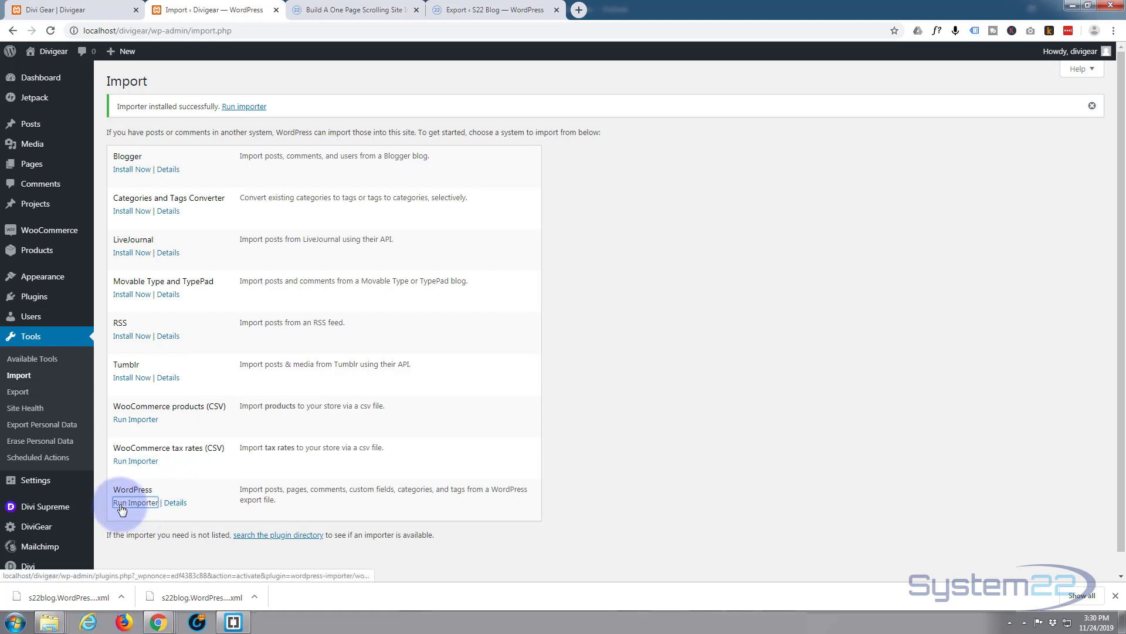
{"action": "left_click", "coordinate": [134, 508]}
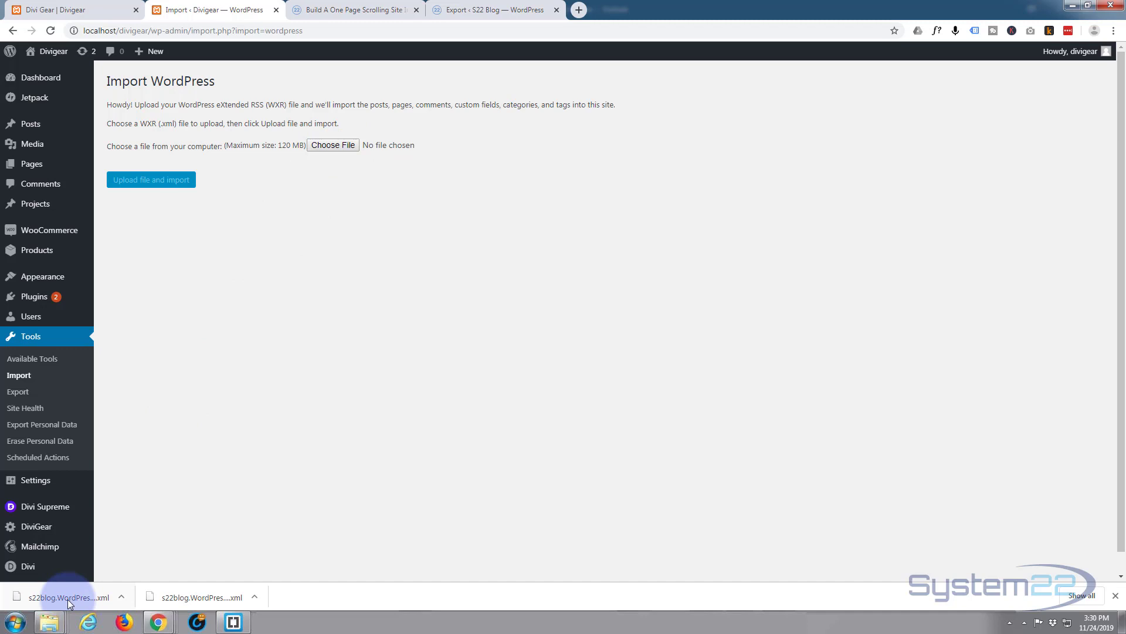
Step: Upload the s22blog export XML, leave authors unassigned, and import it with file attachments
{"action": "left_click_drag", "start_coordinate": [57, 597], "coordinate": [409, 150]}
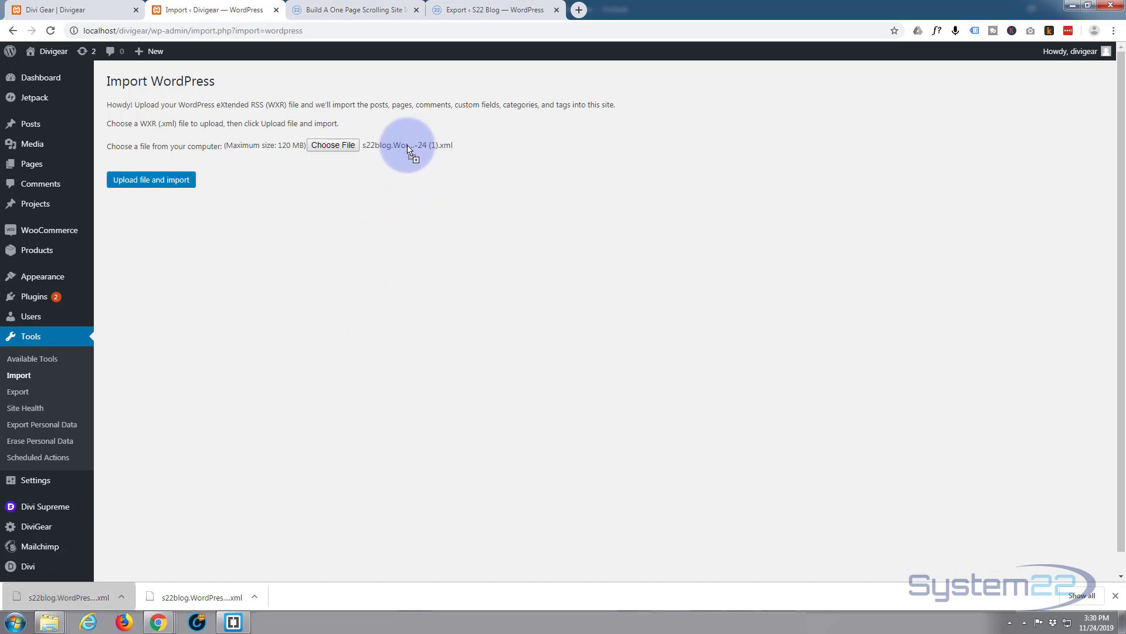
{"action": "left_click", "coordinate": [159, 184]}
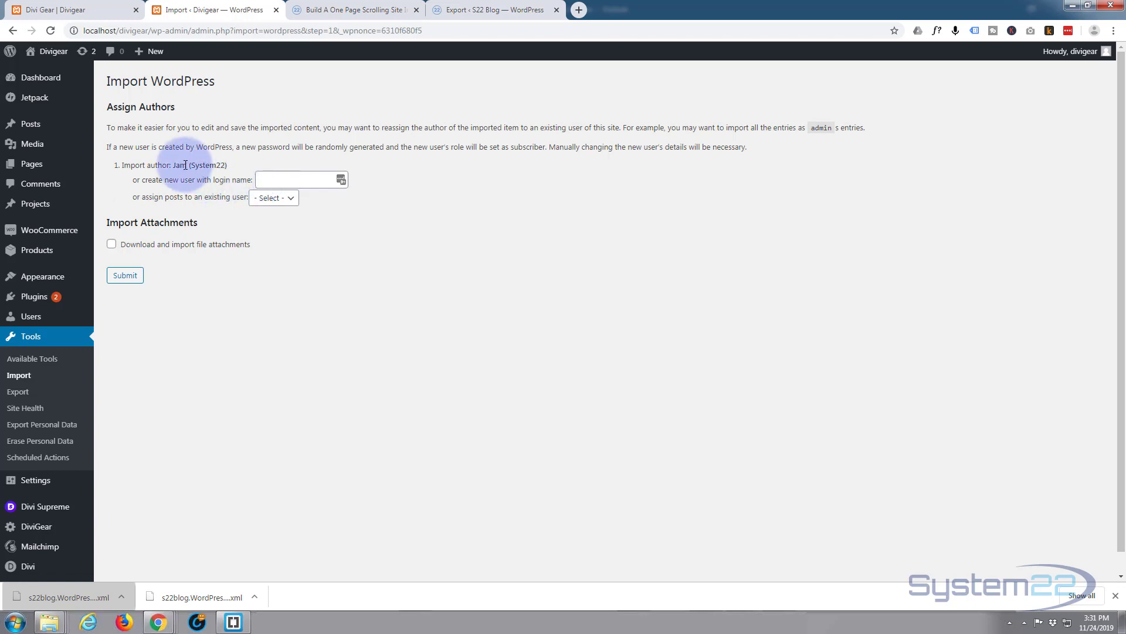
{"action": "left_click", "coordinate": [292, 199]}
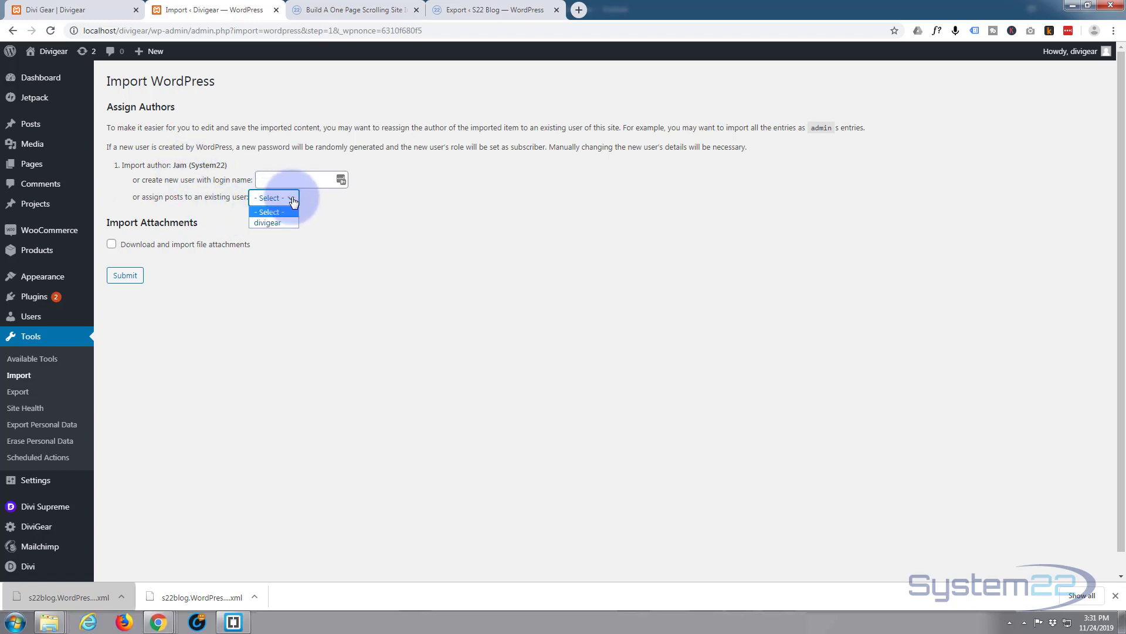
{"action": "left_click", "coordinate": [222, 206]}
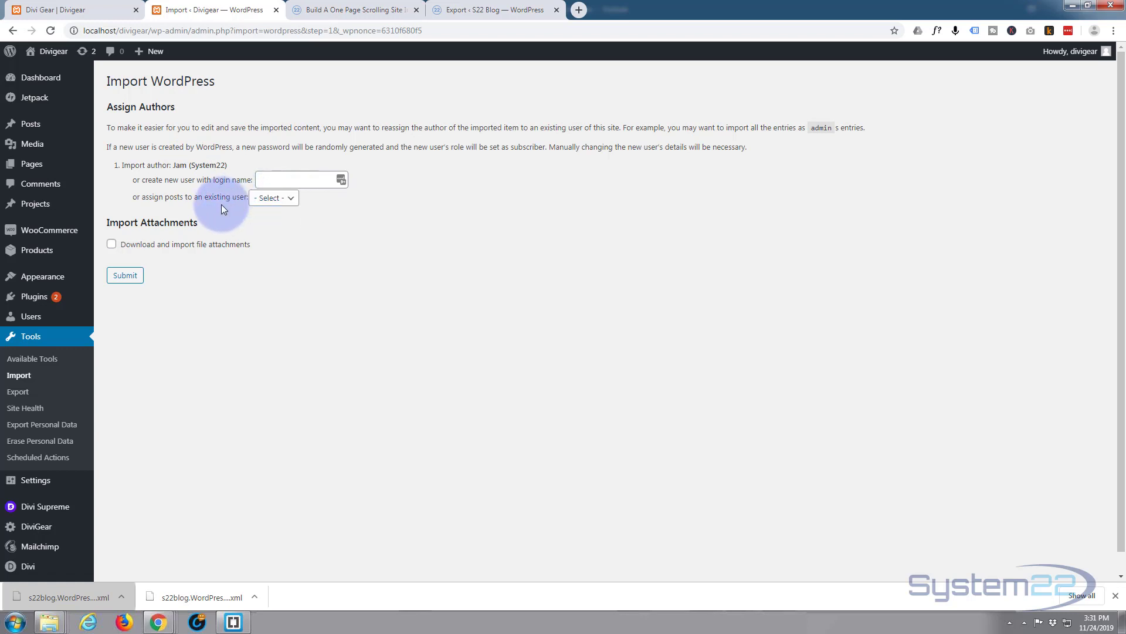
{"action": "left_click", "coordinate": [112, 244]}
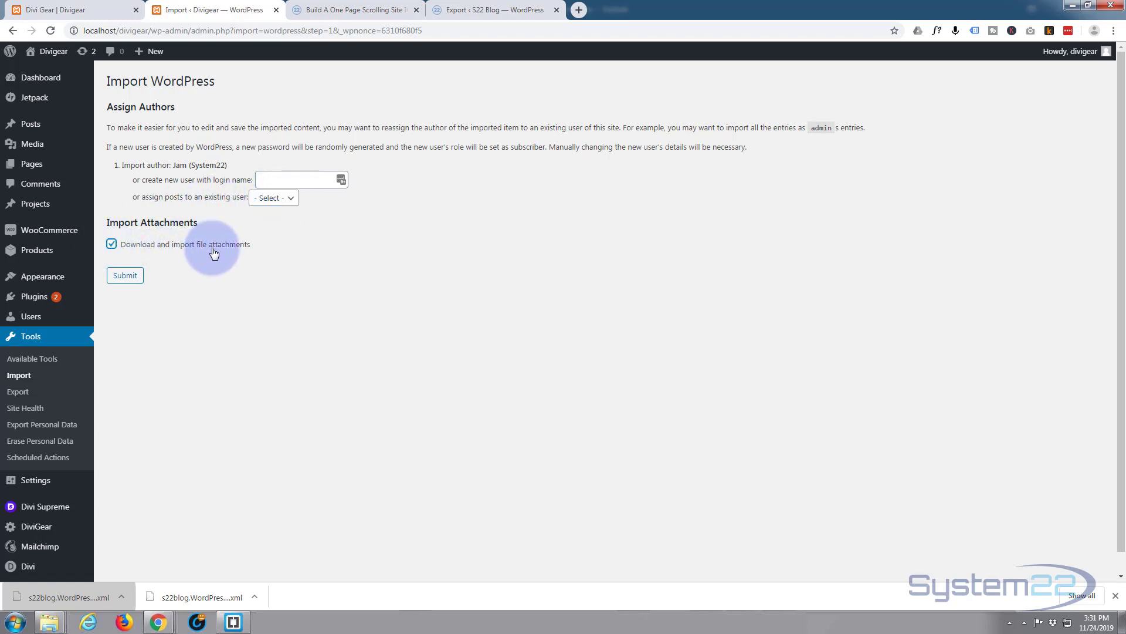
{"action": "left_click", "coordinate": [129, 279]}
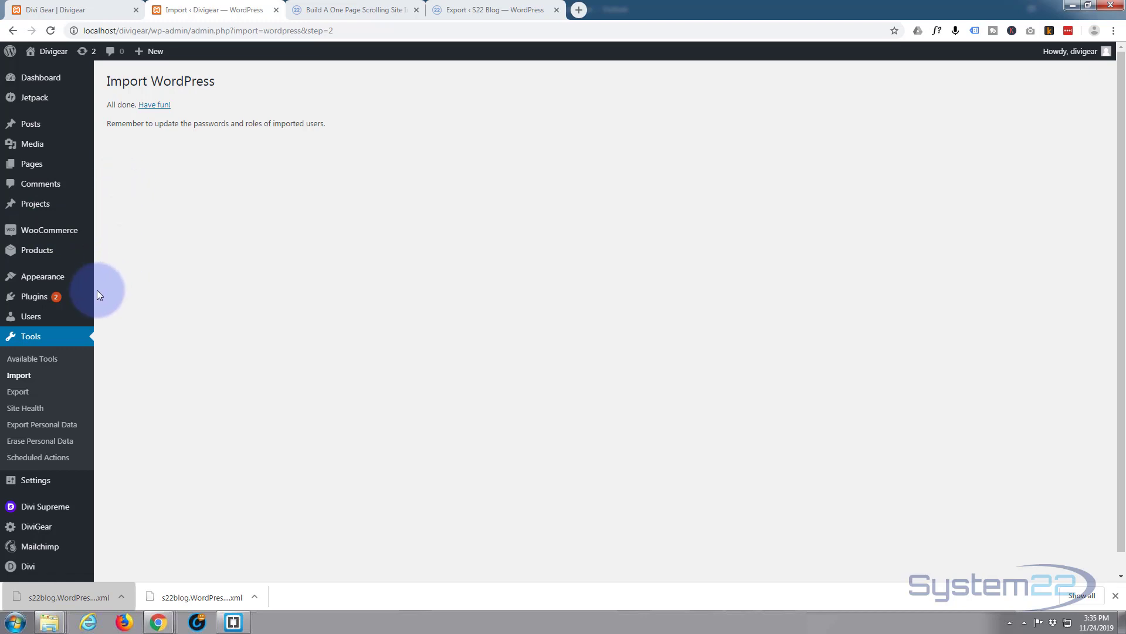
Step: Import the second s22blog XML export with the WordPress importer, including file attachments
{"action": "left_click", "coordinate": [20, 378]}
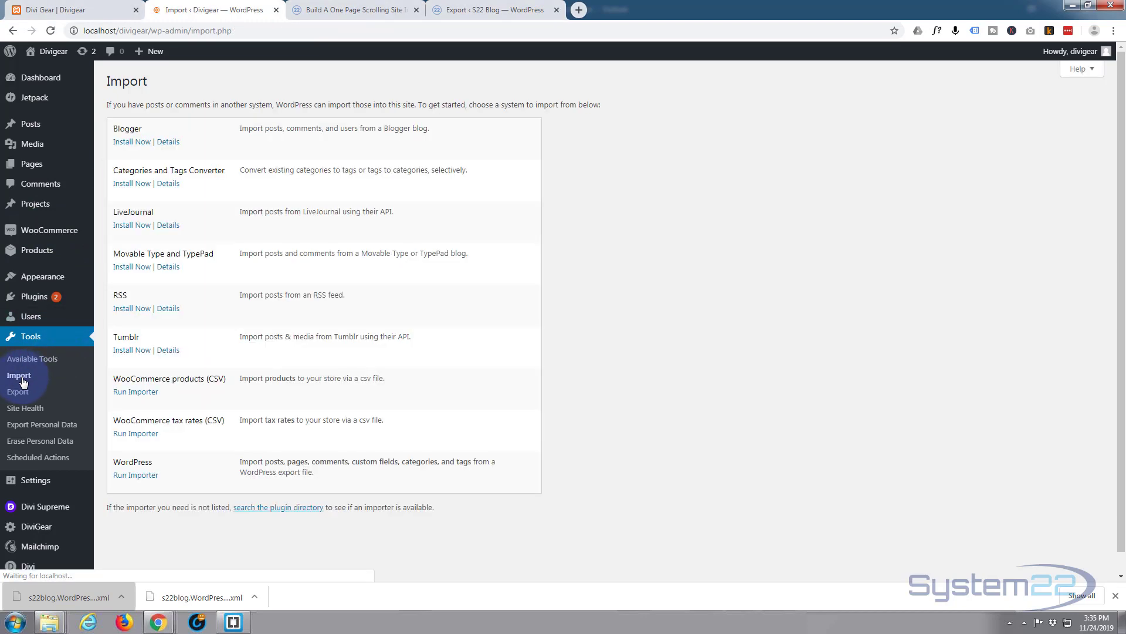
{"action": "left_click", "coordinate": [135, 476]}
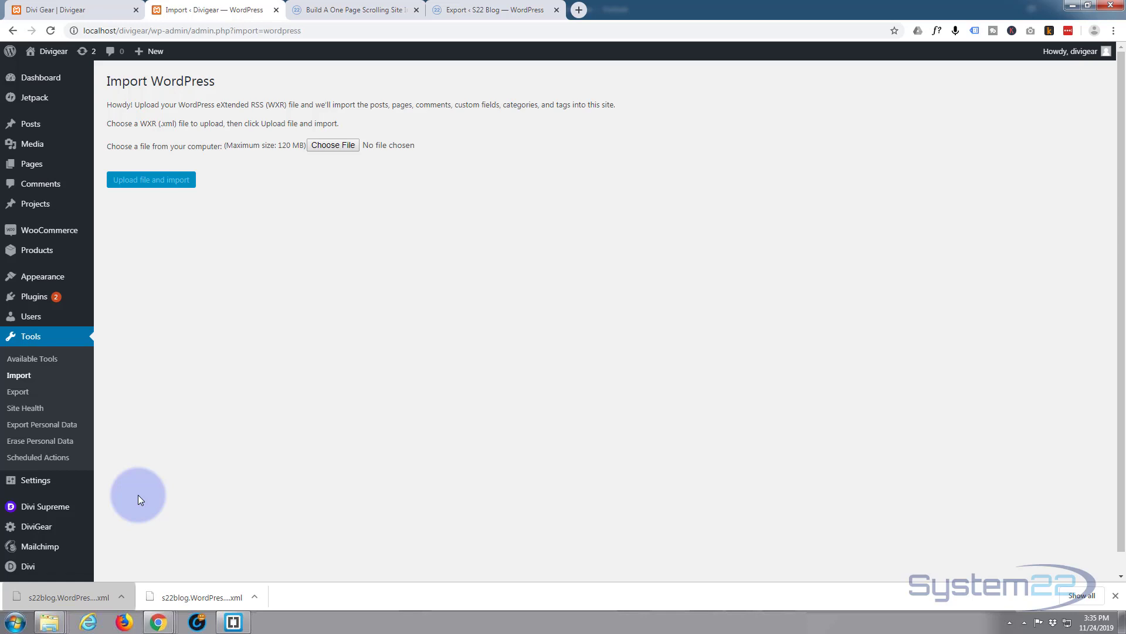
{"action": "left_click_drag", "start_coordinate": [170, 592], "coordinate": [421, 151]}
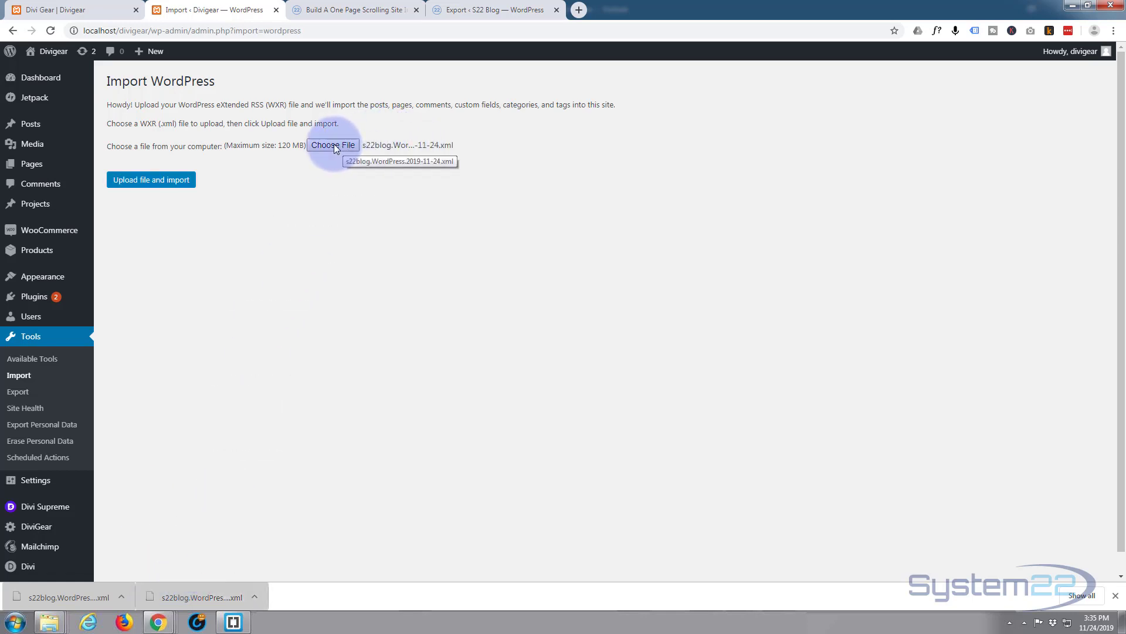
{"action": "left_click", "coordinate": [139, 185]}
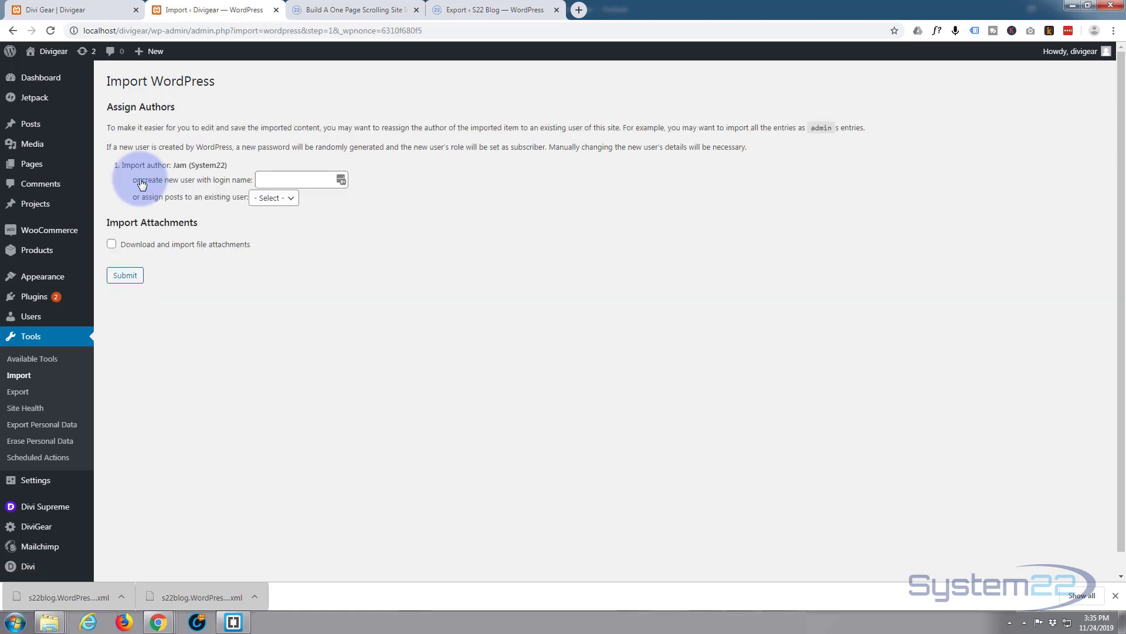
{"action": "left_click", "coordinate": [111, 244]}
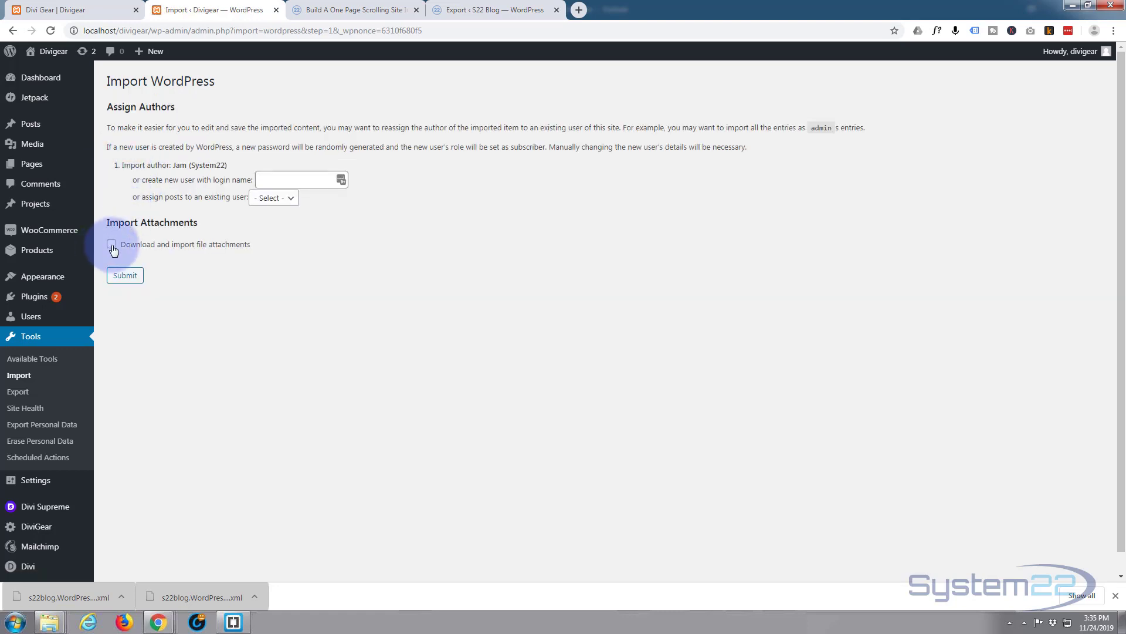
{"action": "left_click", "coordinate": [125, 275]}
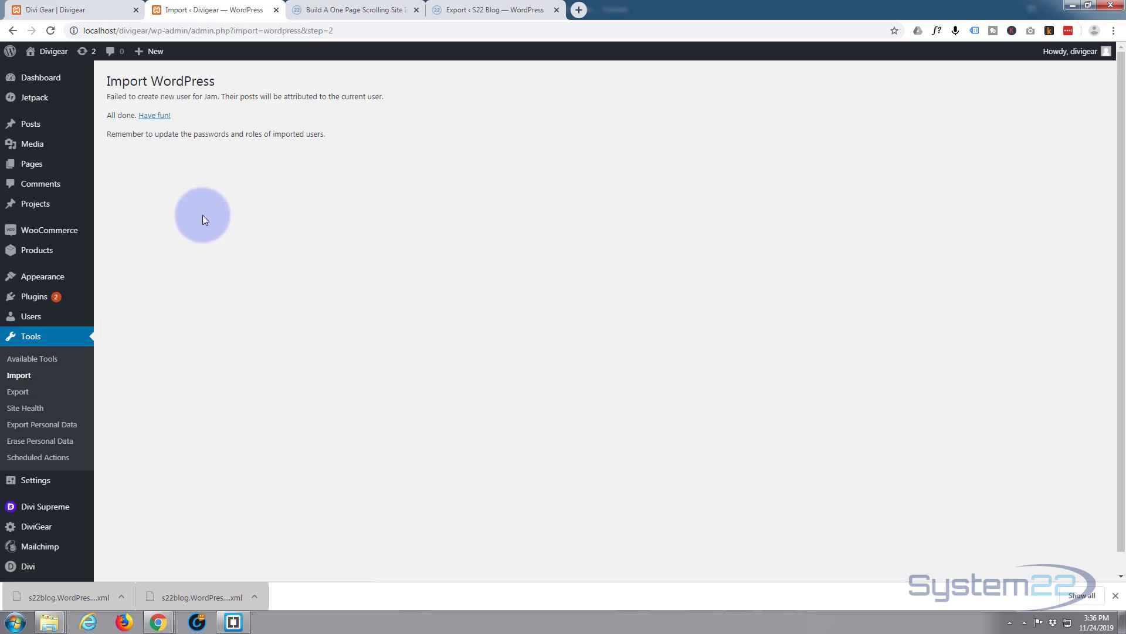
Step: Open All Posts and scroll through the 17 imported Web Design posts
{"action": "mouse_move", "coordinate": [37, 125]}
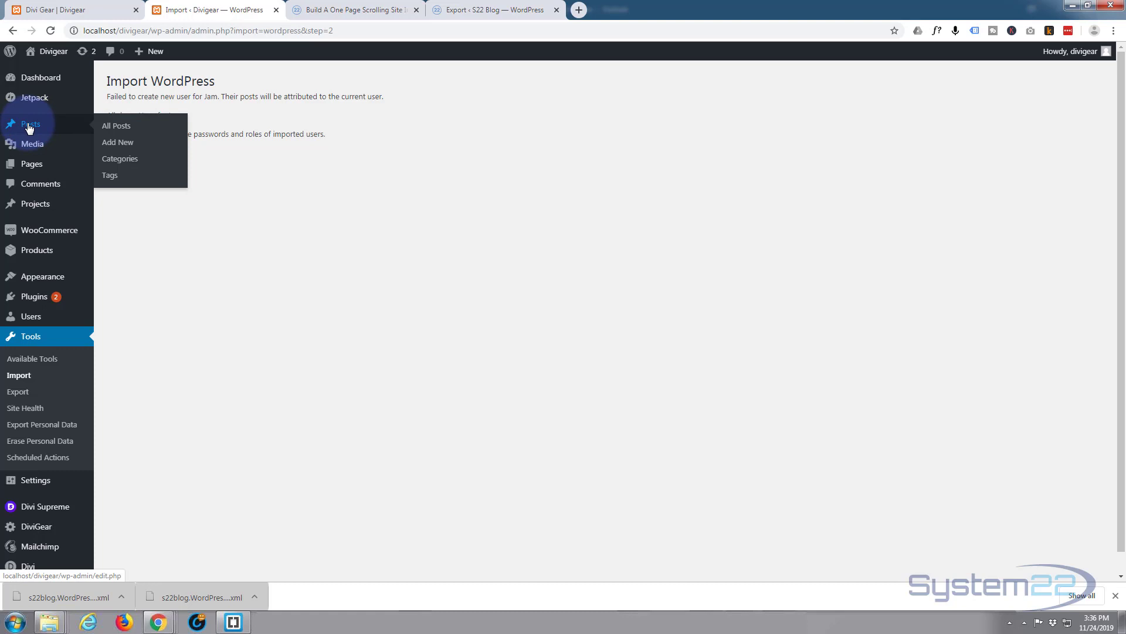
{"action": "left_click", "coordinate": [30, 126]}
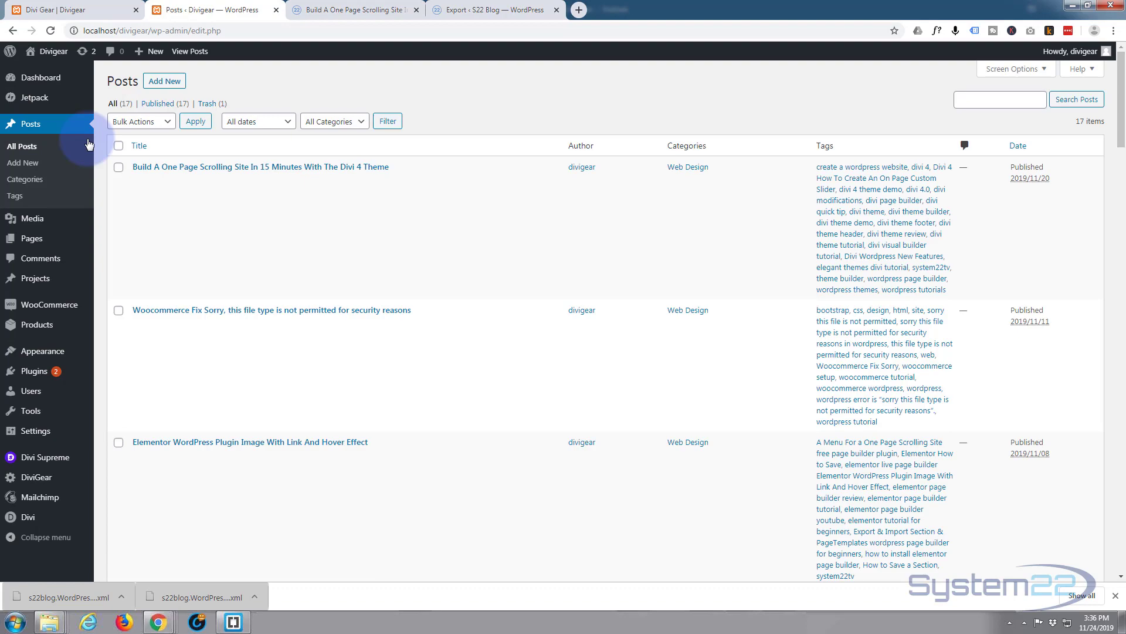
{"action": "scroll", "coordinate": [261, 256], "scroll_direction": "down", "scroll_amount": 7}
{"action": "scroll", "coordinate": [267, 256], "scroll_direction": "down", "scroll_amount": 10}
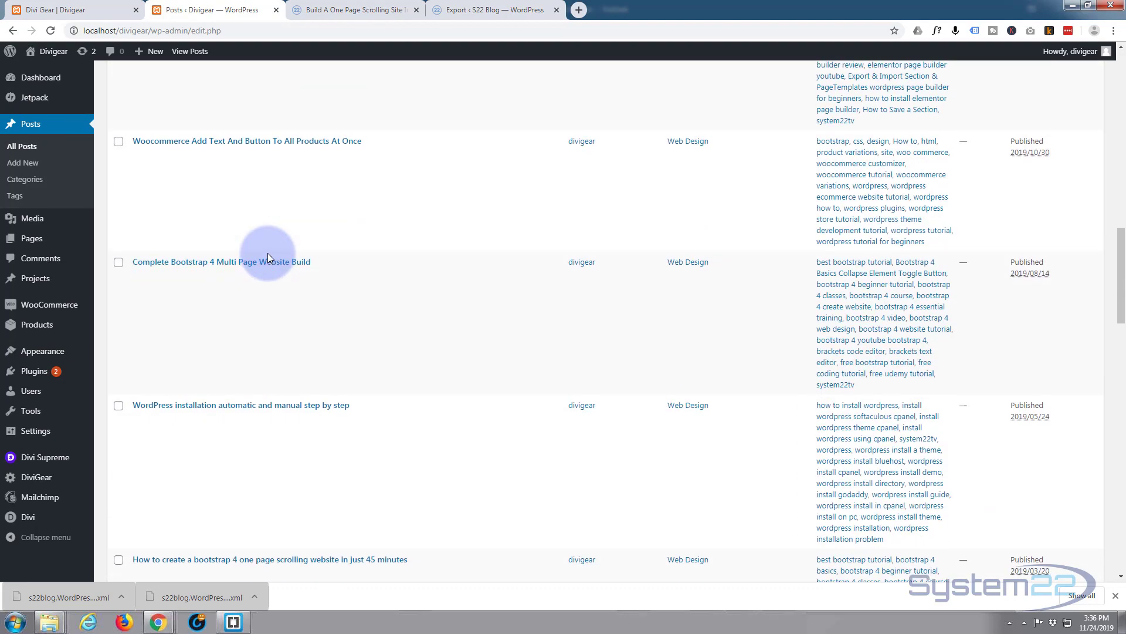
{"action": "scroll", "coordinate": [267, 253], "scroll_direction": "up", "scroll_amount": 8}
{"action": "scroll", "coordinate": [270, 258], "scroll_direction": "up", "scroll_amount": 10}
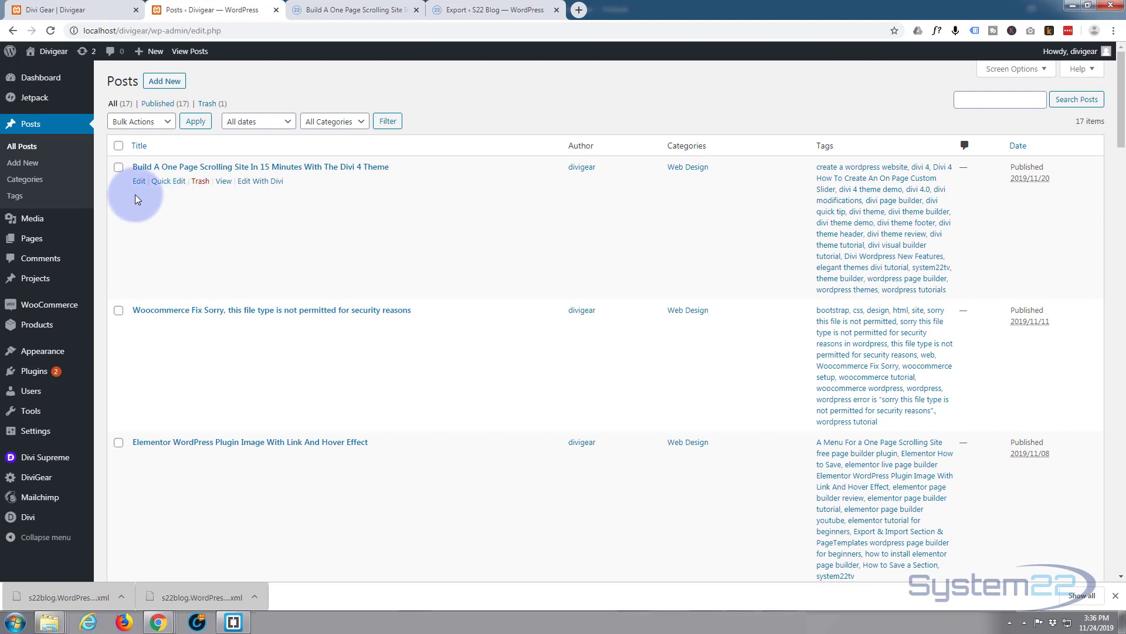
Step: View the Divi 4 one-page scrolling site post on the front end and scroll through its video and images
{"action": "left_click", "coordinate": [222, 181], "text": "ctrl"}
{"action": "left_click", "coordinate": [359, 10]}
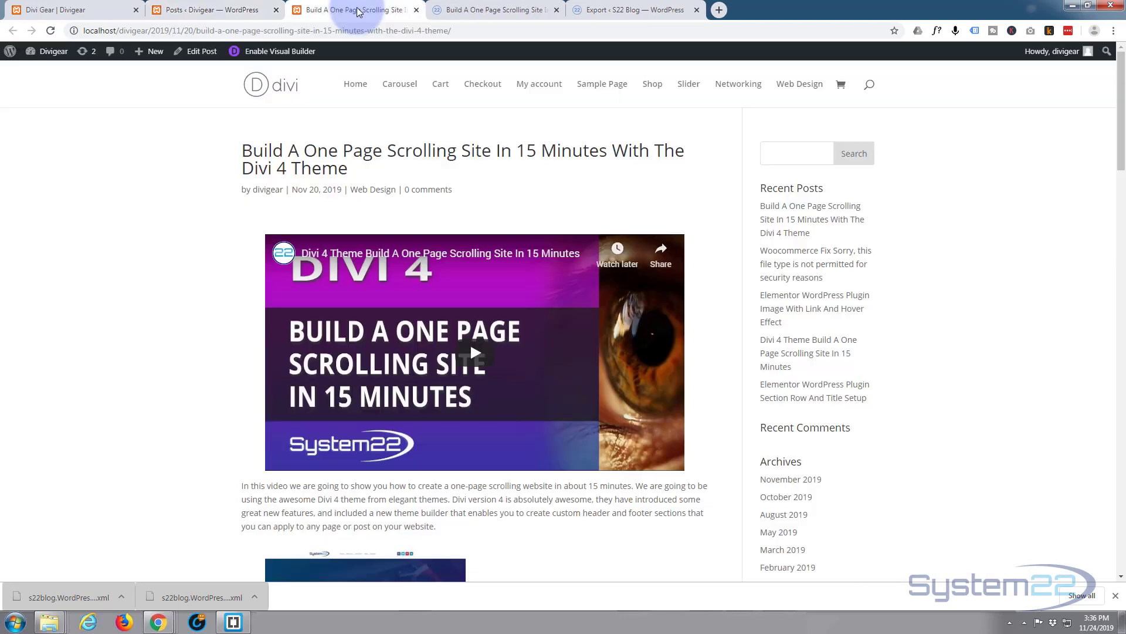
{"action": "scroll", "coordinate": [176, 220], "scroll_direction": "down", "scroll_amount": 5}
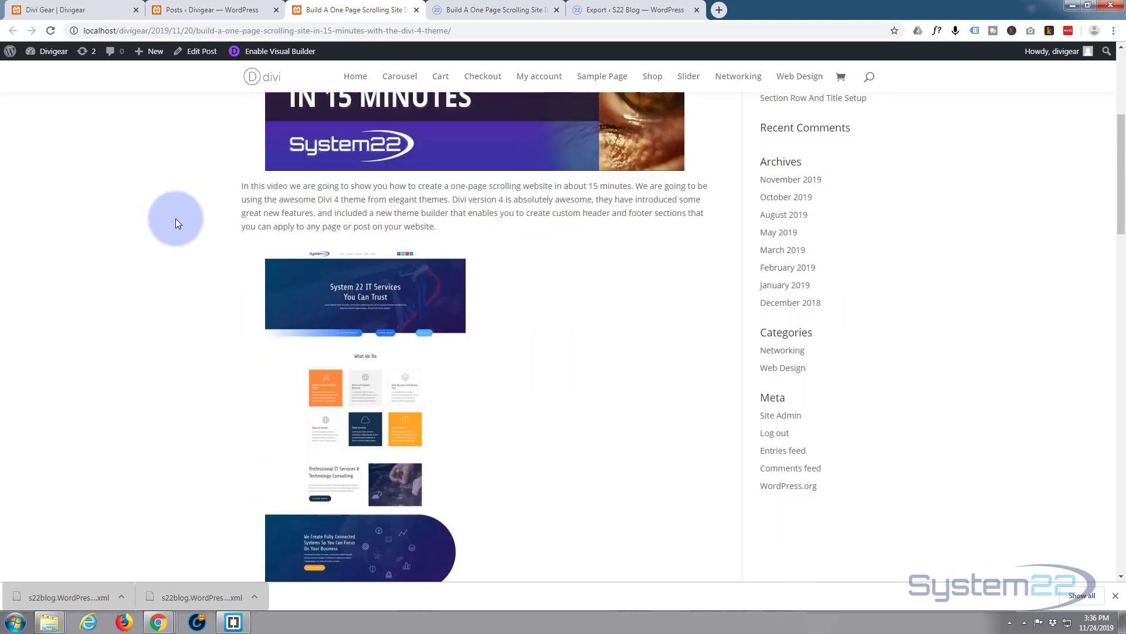
{"action": "scroll", "coordinate": [230, 238], "scroll_direction": "down", "scroll_amount": 3}
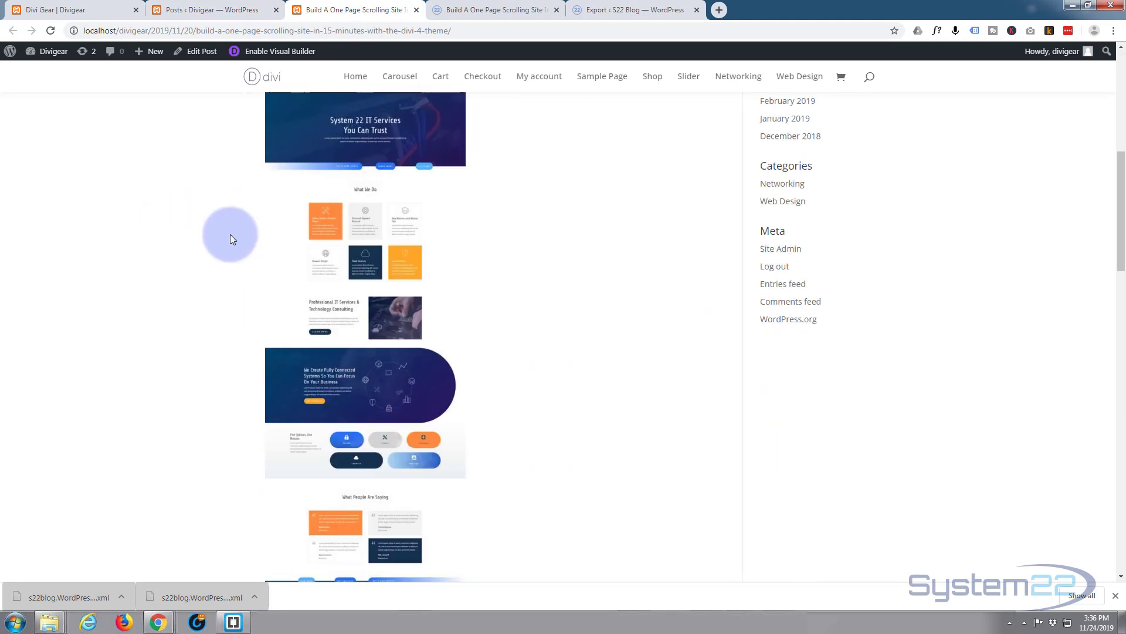
{"action": "scroll", "coordinate": [230, 234], "scroll_direction": "down", "scroll_amount": 15}
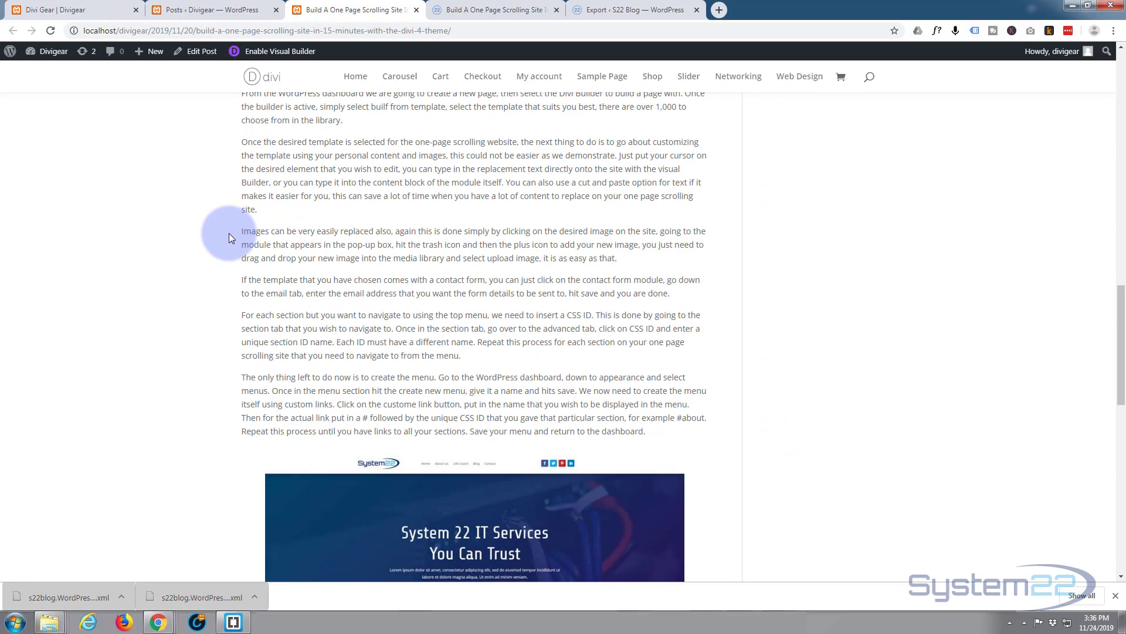
{"action": "scroll", "coordinate": [228, 233], "scroll_direction": "down", "scroll_amount": 8}
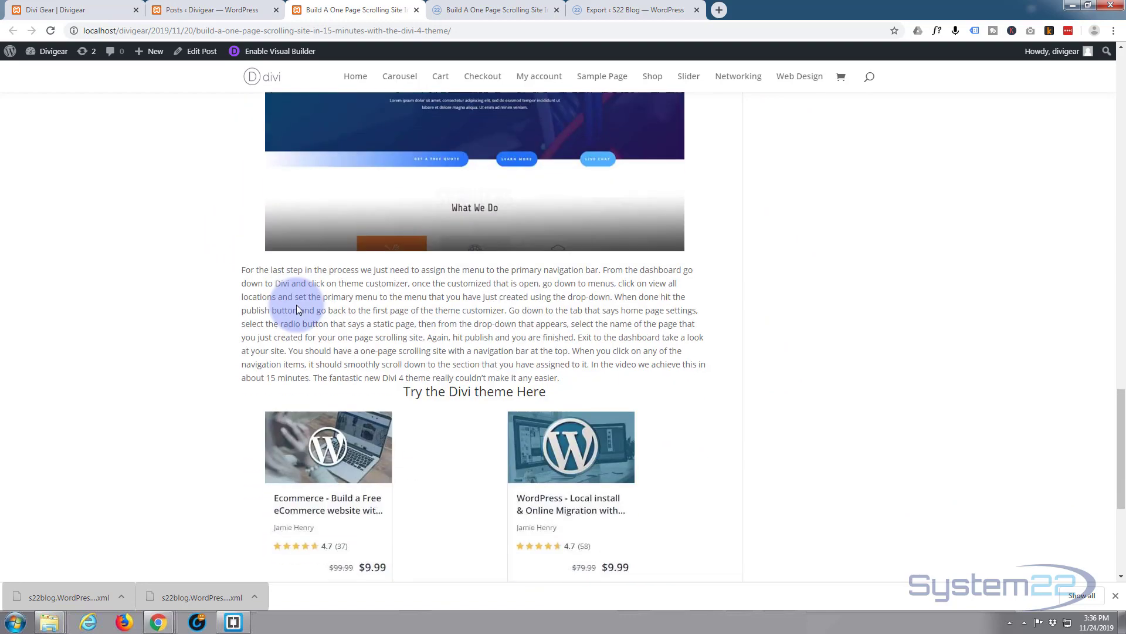
{"action": "scroll", "coordinate": [296, 310], "scroll_direction": "down", "scroll_amount": 5}
{"action": "scroll", "coordinate": [296, 299], "scroll_direction": "up", "scroll_amount": 13}
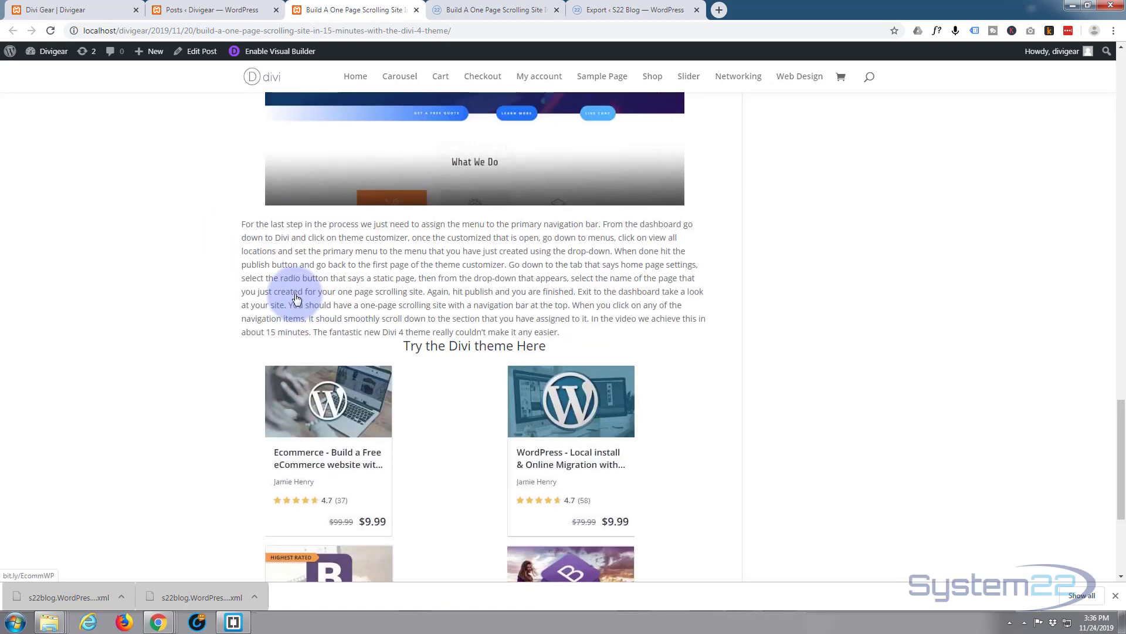
{"action": "scroll", "coordinate": [293, 293], "scroll_direction": "up", "scroll_amount": 20}
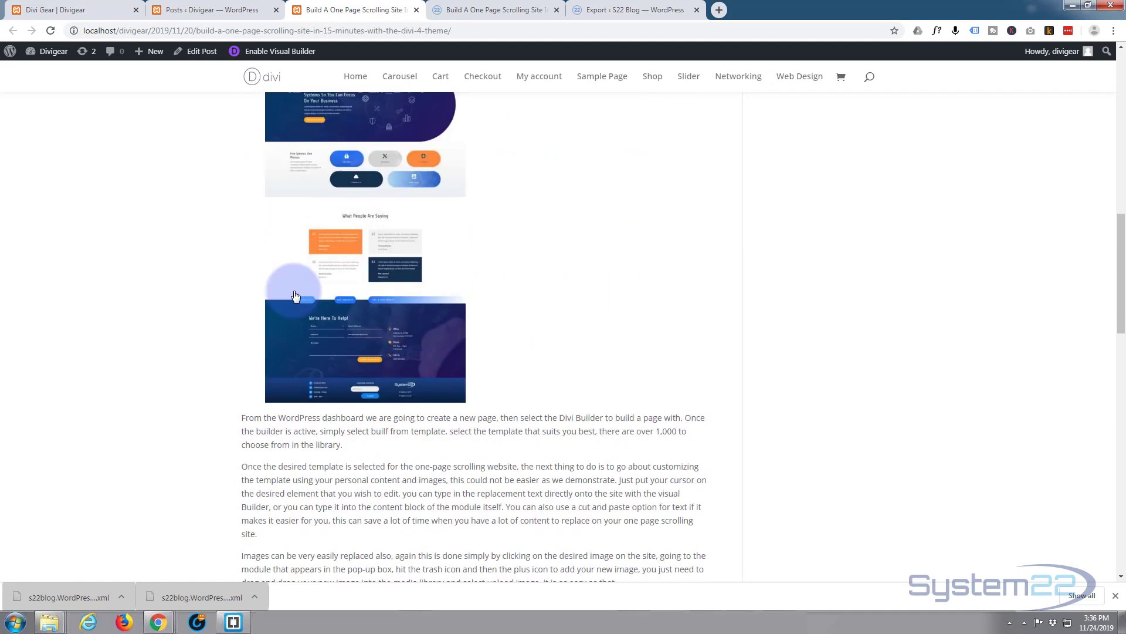